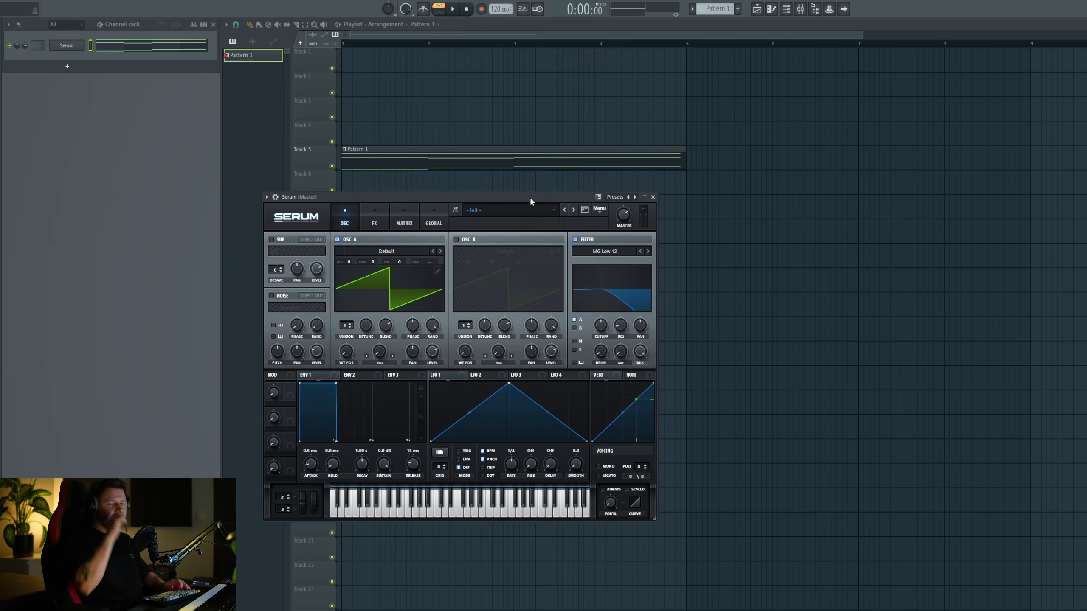
# - Set Serum's filter type to MG Low 18 and play the pattern to hear it
pyautogui.click(648, 251)
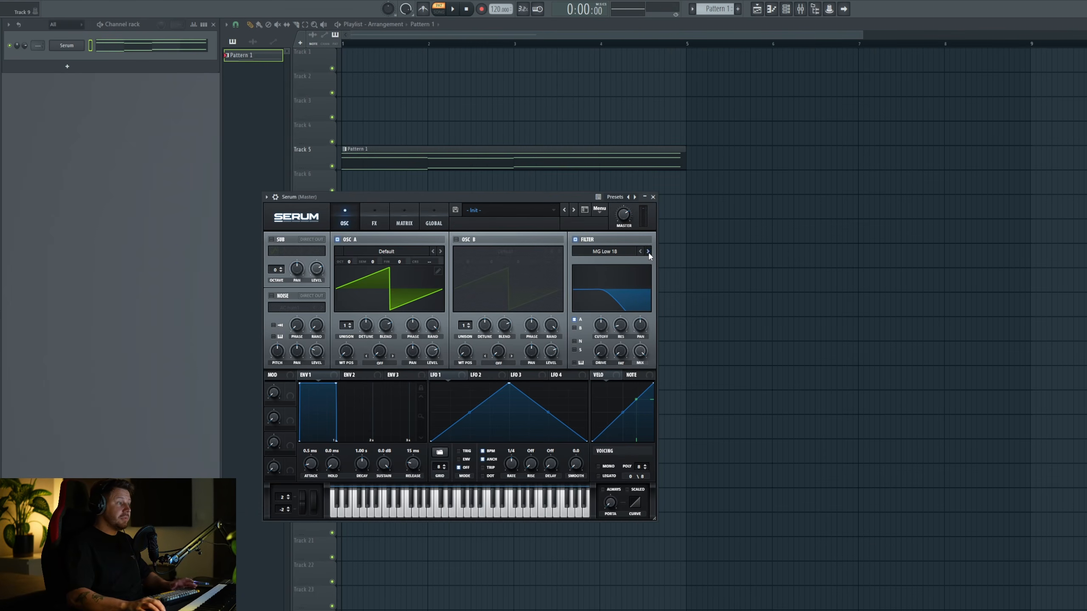
pyautogui.moveTo(537, 197); pyautogui.dragTo(598, 184)
pyautogui.moveTo(601, 329)
pyautogui.press('space')
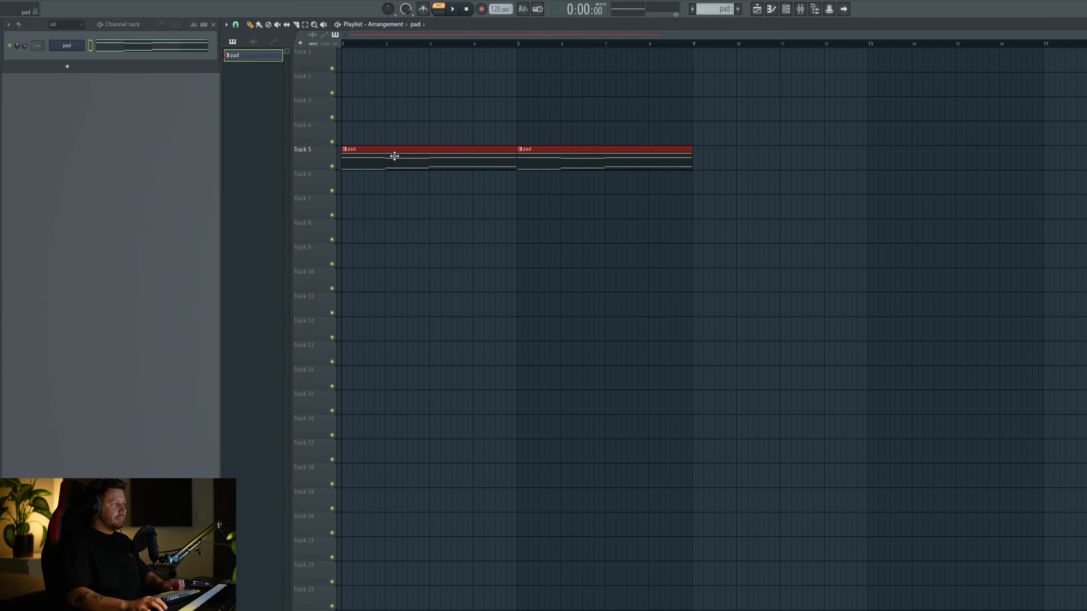
# - Duplicate the two pad clips on Track 5 so the pad continues from bar 9 to bar 17
pyautogui.hotkey('ctrl', 'b')
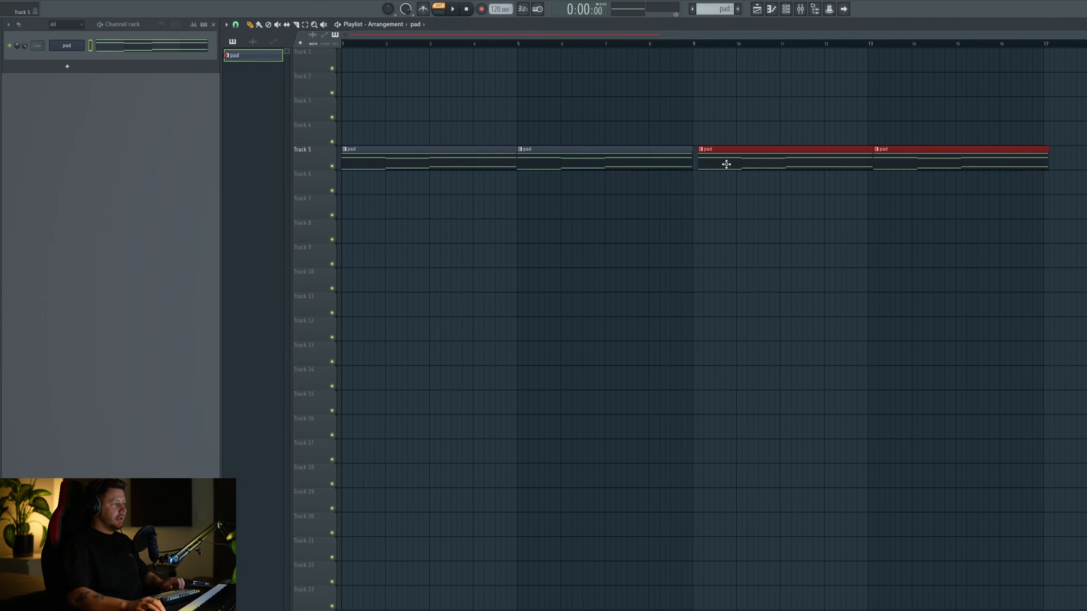
pyautogui.click(771, 228)
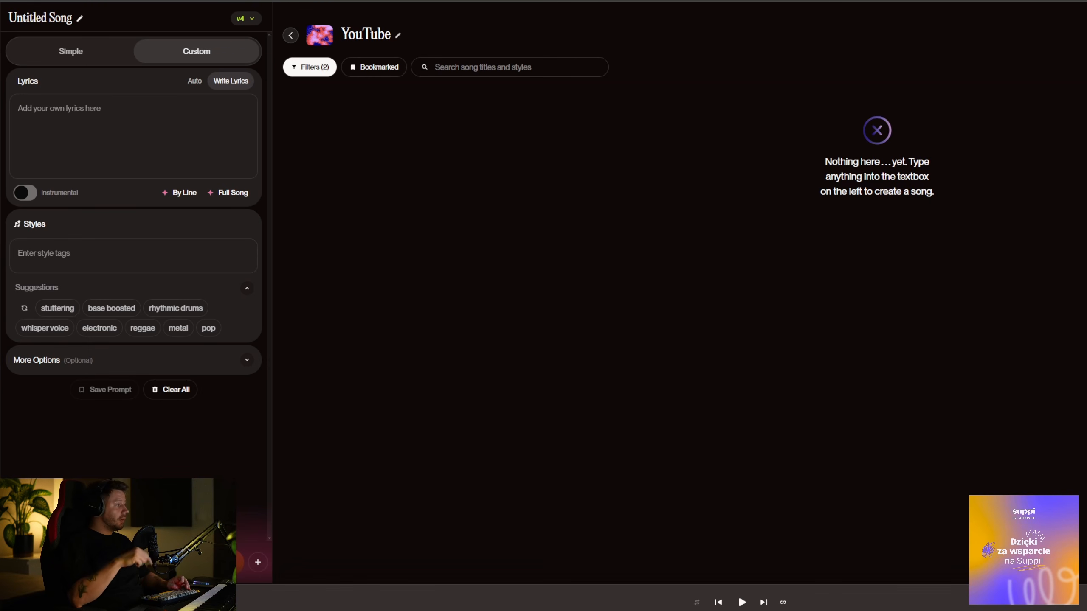
# - In Suno, upload the Vocal_Suno_Instr audio as the source to extend
pyautogui.click(258, 563)
pyautogui.click(154, 470)
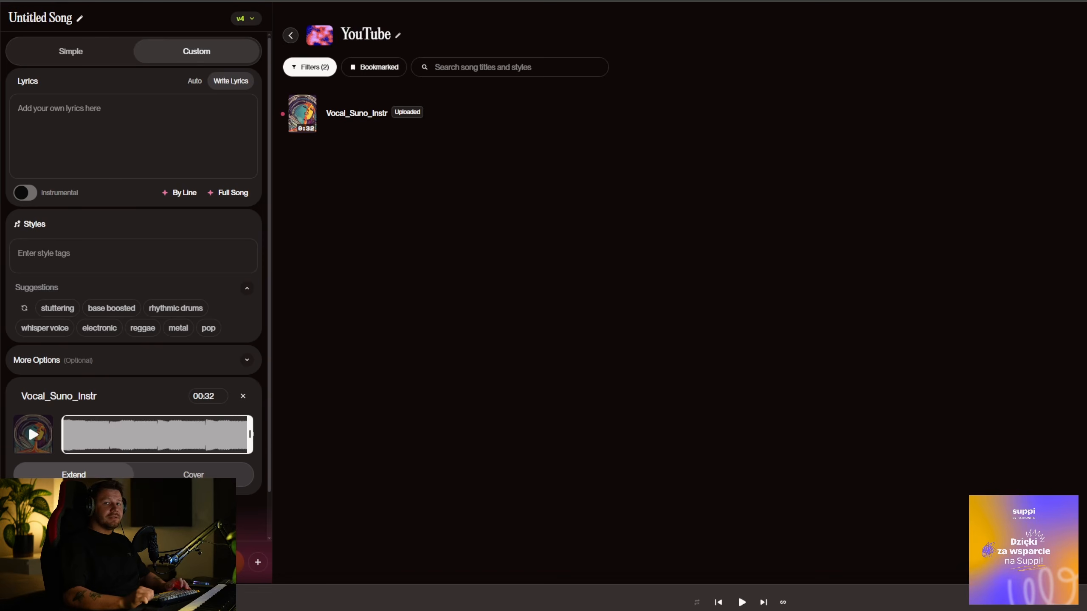
pyautogui.click(752, 375)
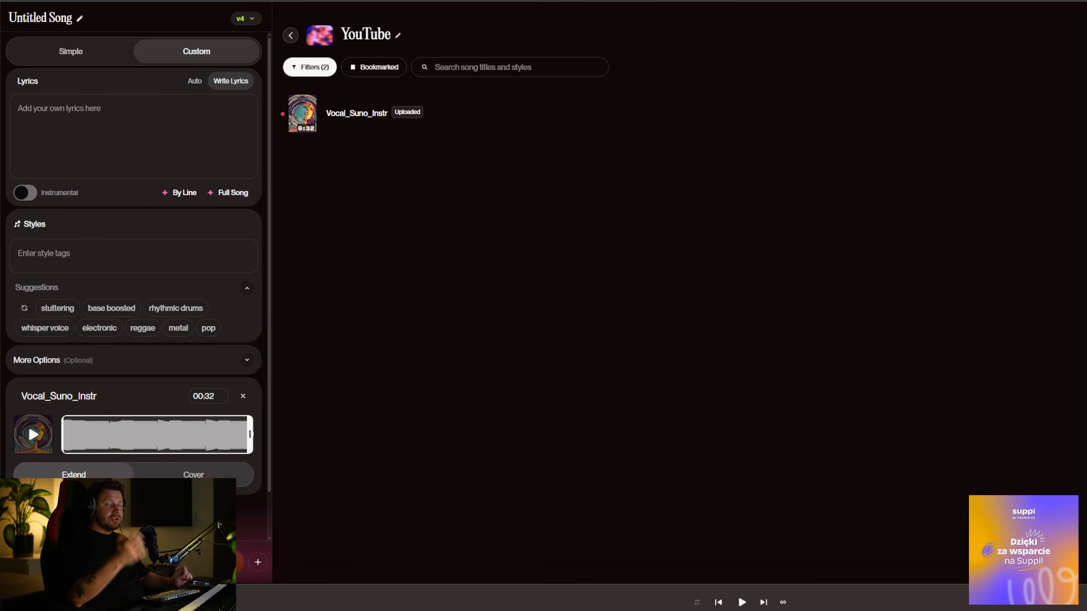
# - Write two lyric lines that both read "i just wanna hold you (hold you)"
pyautogui.click(165, 116)
pyautogui.write('i just wanna hold you')
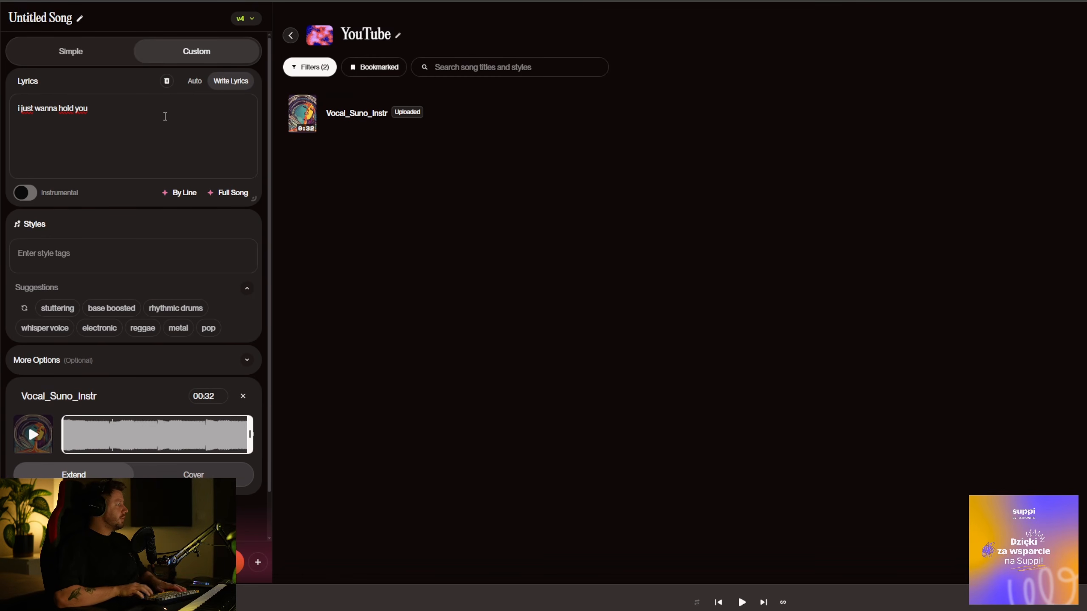
pyautogui.press('Return')
pyautogui.write('i just wanna hold you')
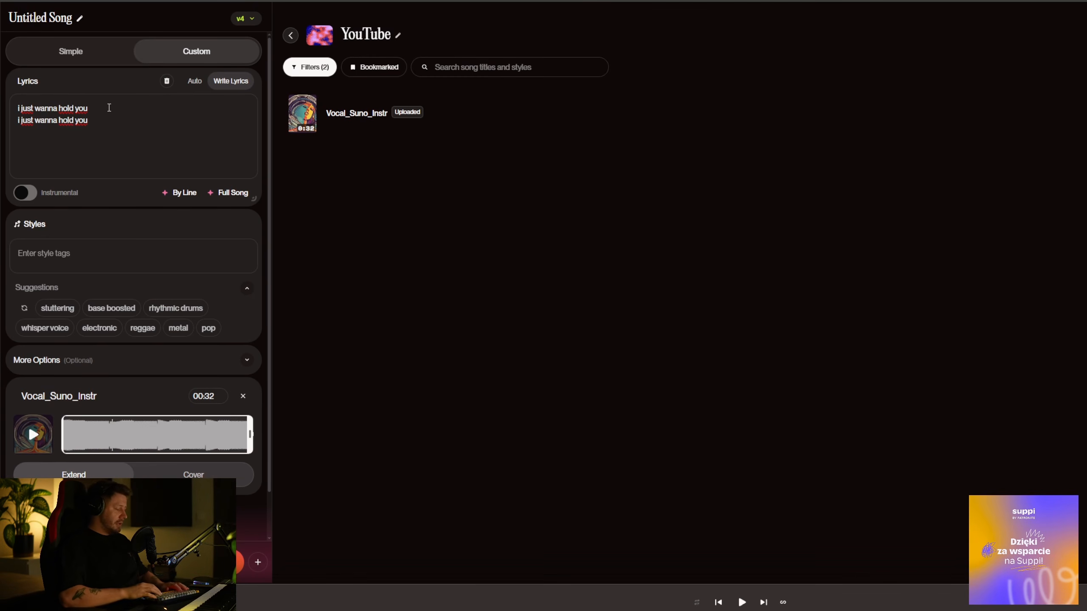
pyautogui.write('hold you')
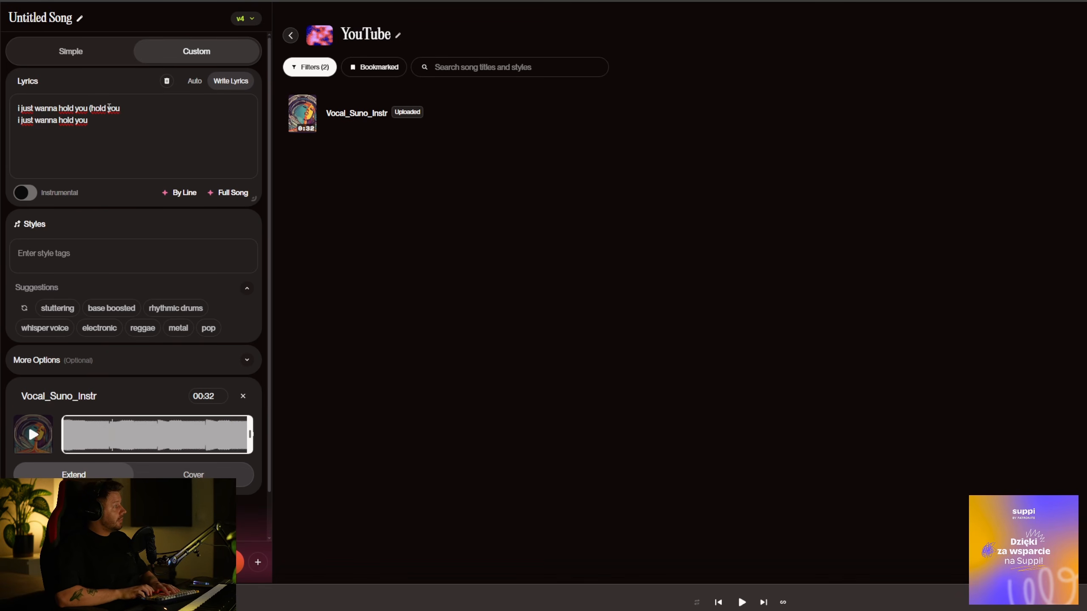
pyautogui.click(101, 130)
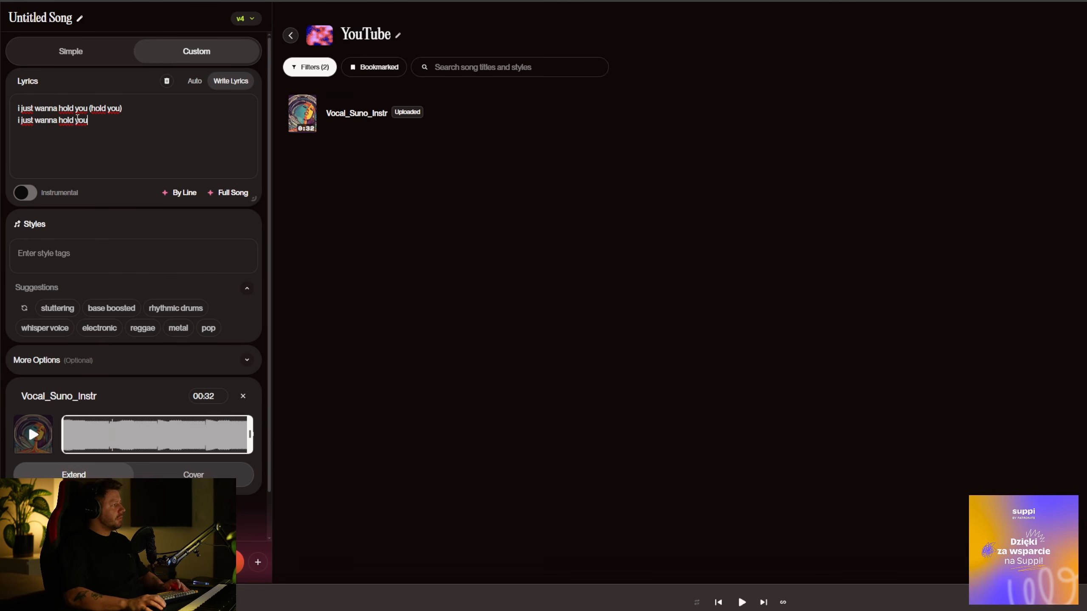
pyautogui.write('(hold you)')
# - Change the second lyric line to "i just wanna love you (love you)"
pyautogui.moveTo(59, 121); pyautogui.dragTo(84, 125)
pyautogui.write('love you')
pyautogui.doubleClick(94, 120)
pyautogui.write('love')
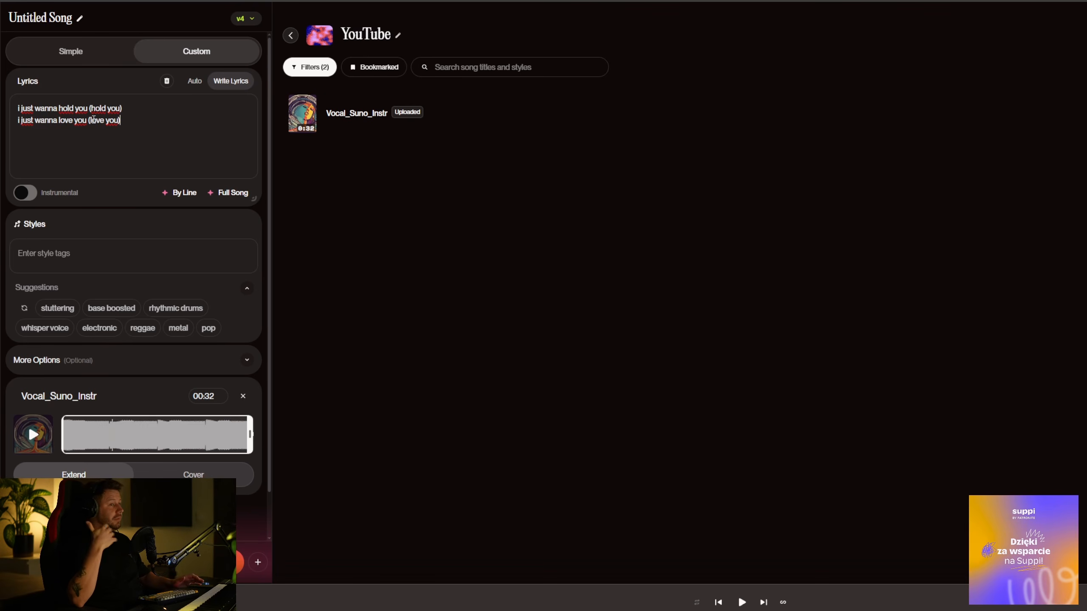
# - Copy both lyric lines and paste them again below the existing ones
pyautogui.hotkey('ctrl', 'a')
pyautogui.hotkey('ctrl', 'c')
pyautogui.click(154, 124)
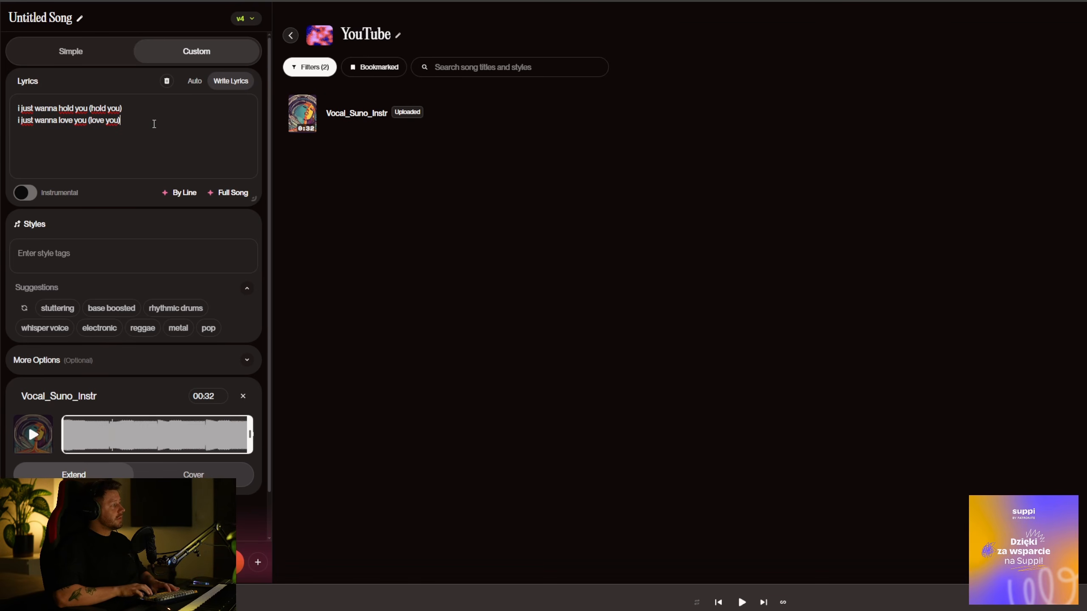
pyautogui.press('Return')
pyautogui.hotkey('ctrl', 'v')
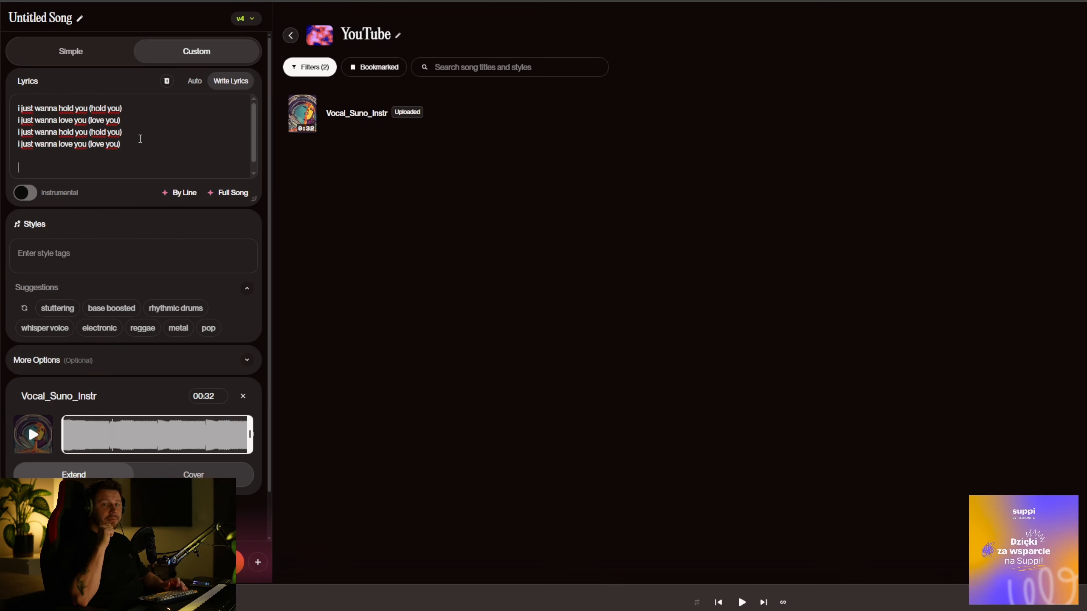
# - Add two more lyric lines below a blank line: "oh oh oh oh oh" and "ah ah ah ah ah"
pyautogui.scroll(-1, 111, 159)
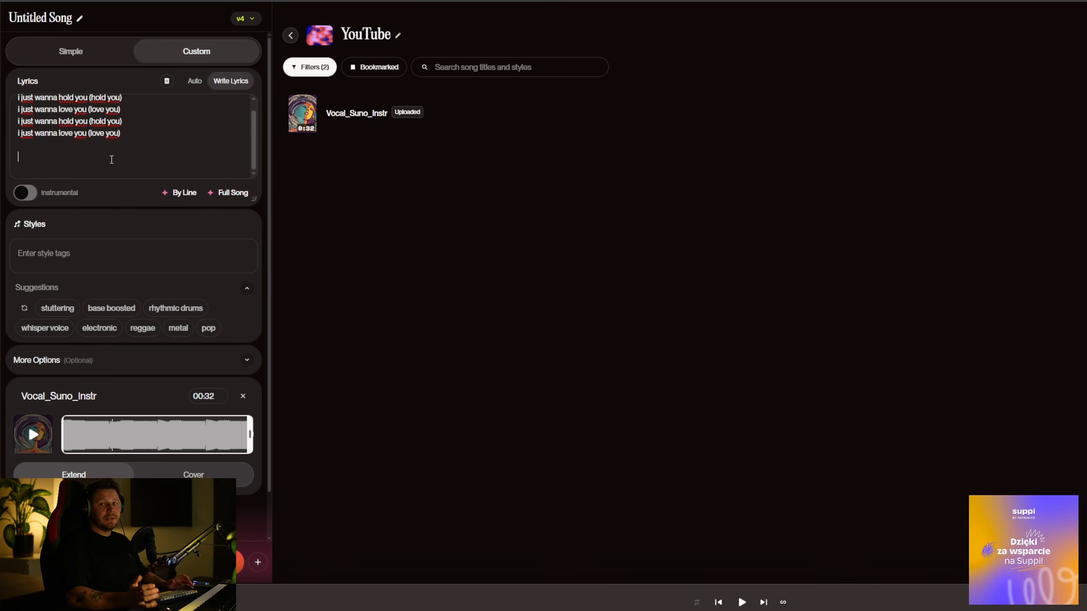
pyautogui.write('oh oh oh oh oh')
pyautogui.press('Return')
pyautogui.write('ah ah ah ah ah')
pyautogui.scroll(1, 144, 149)
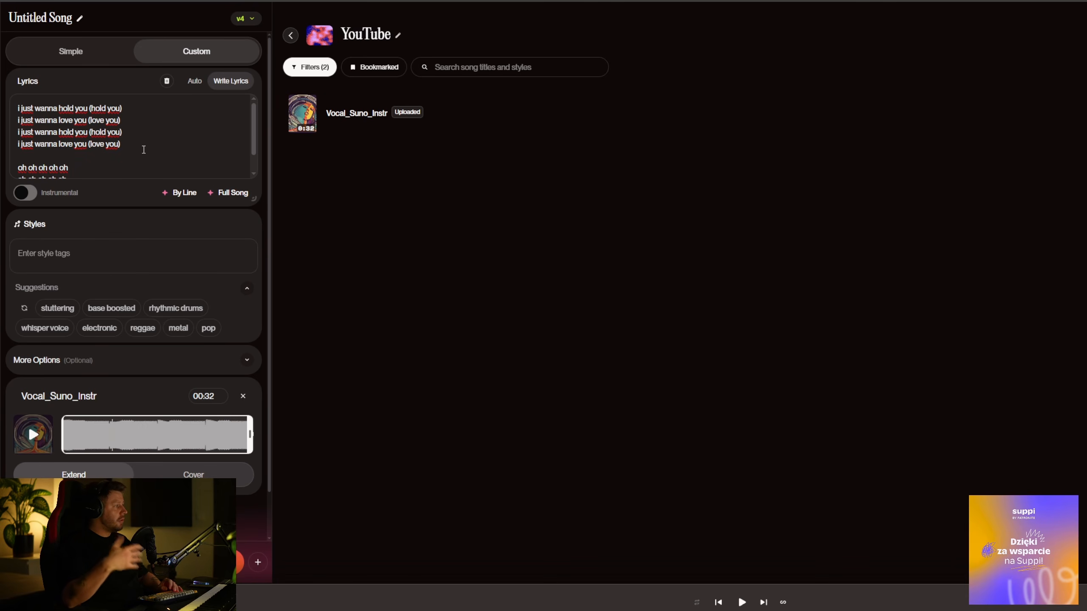
pyautogui.scroll(-1, 144, 151)
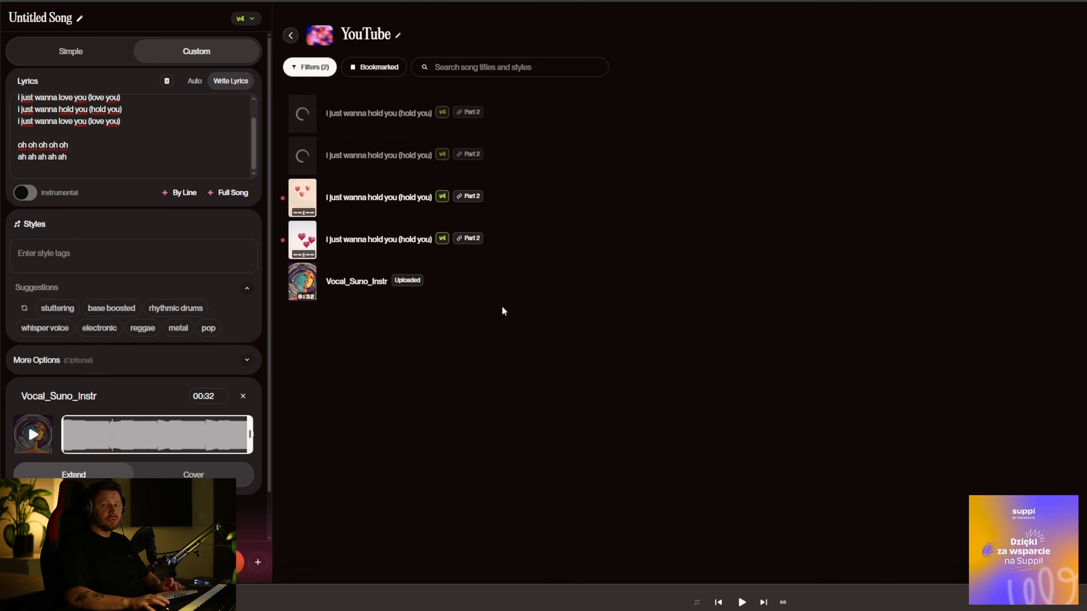
# - Listen to the generated versions of "i just wanna hold you (hold you)" to compare them
pyautogui.click(307, 243)
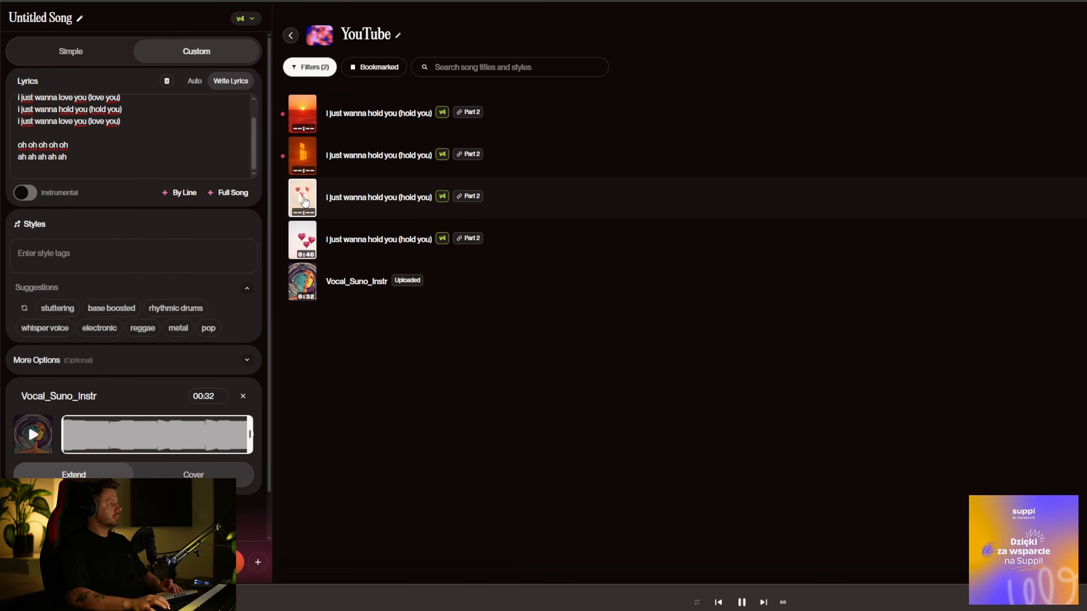
pyautogui.click(304, 161)
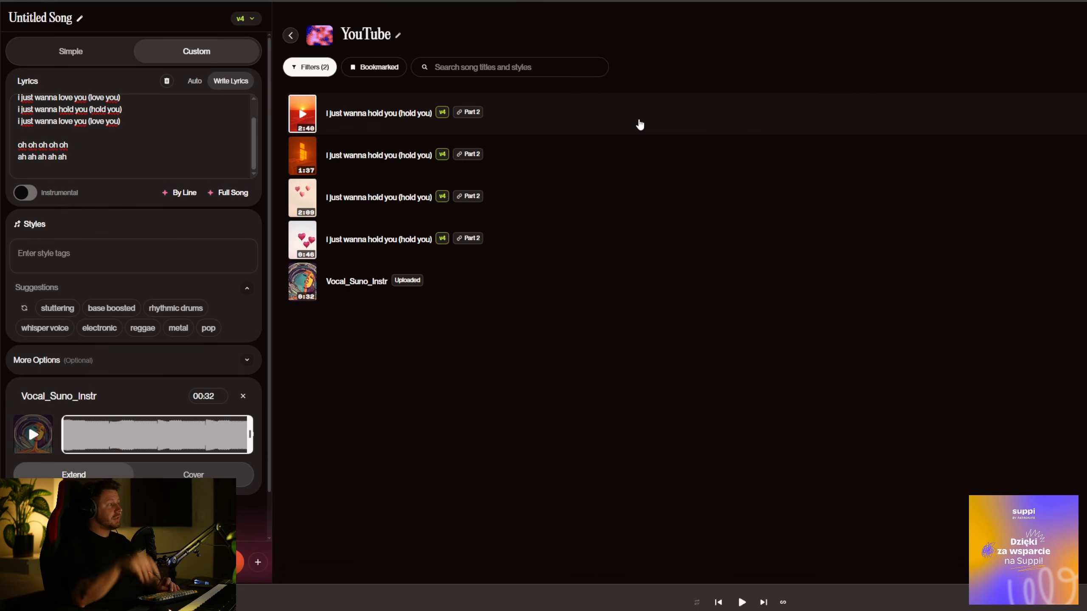
pyautogui.click(745, 311)
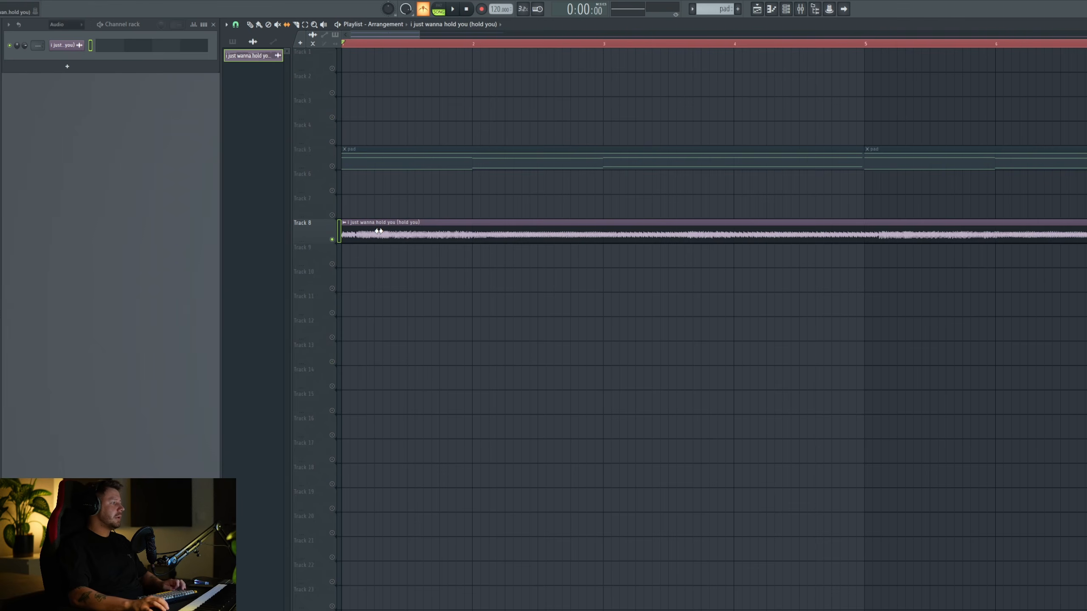
# - In FL Studio, play the imported song clip on Track 8 to check its timing against the grid
pyautogui.press('space')
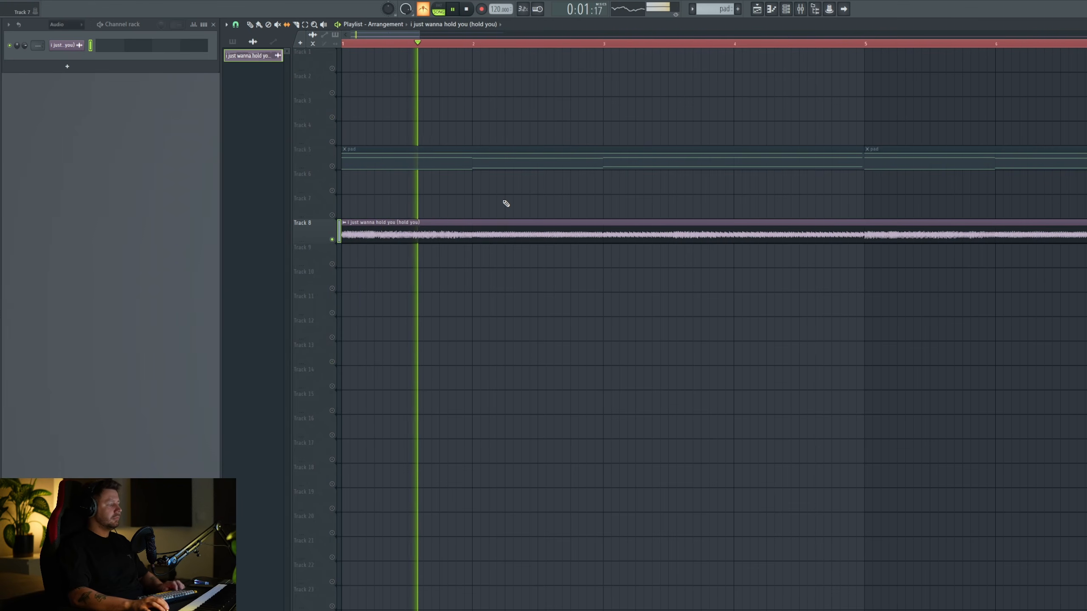
pyautogui.scroll(-1, 522, 258)
pyautogui.scroll(-3, 519, 258)
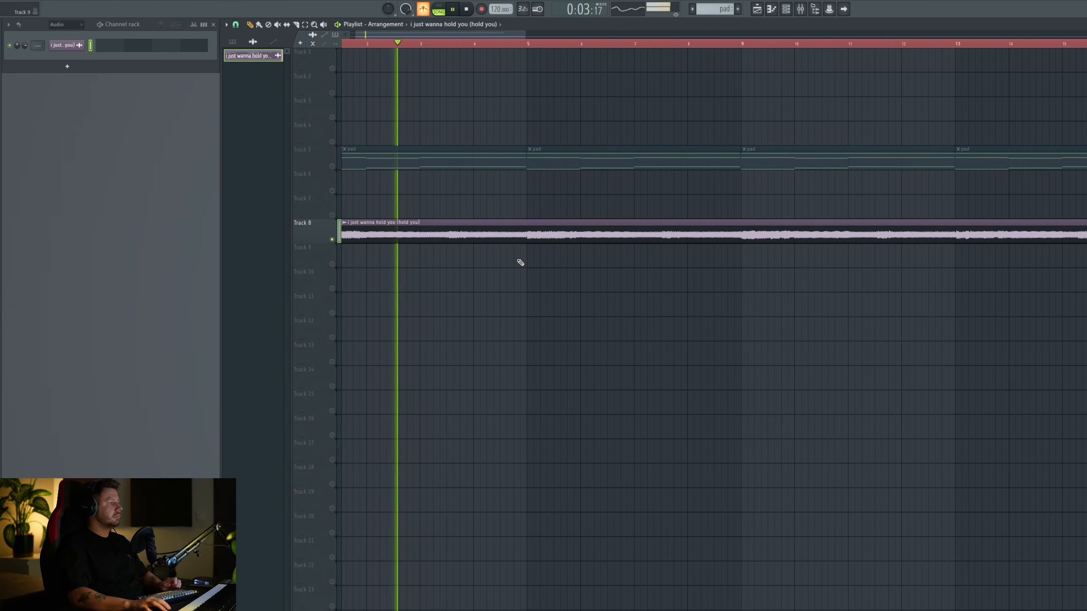
pyautogui.scroll(-1, 510, 262)
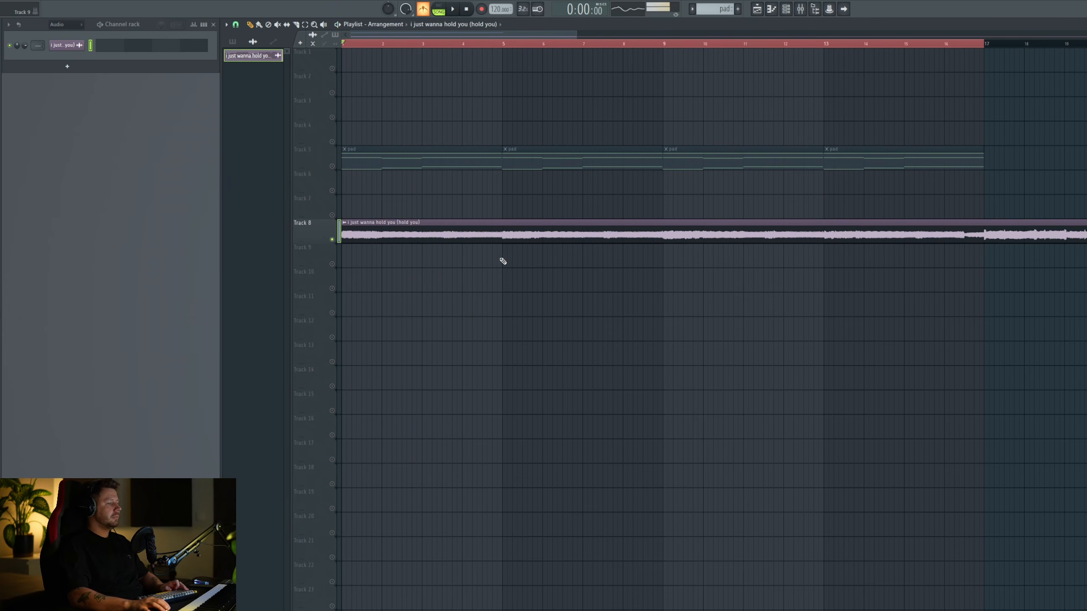
pyautogui.press('space')
pyautogui.scroll(2, 504, 250)
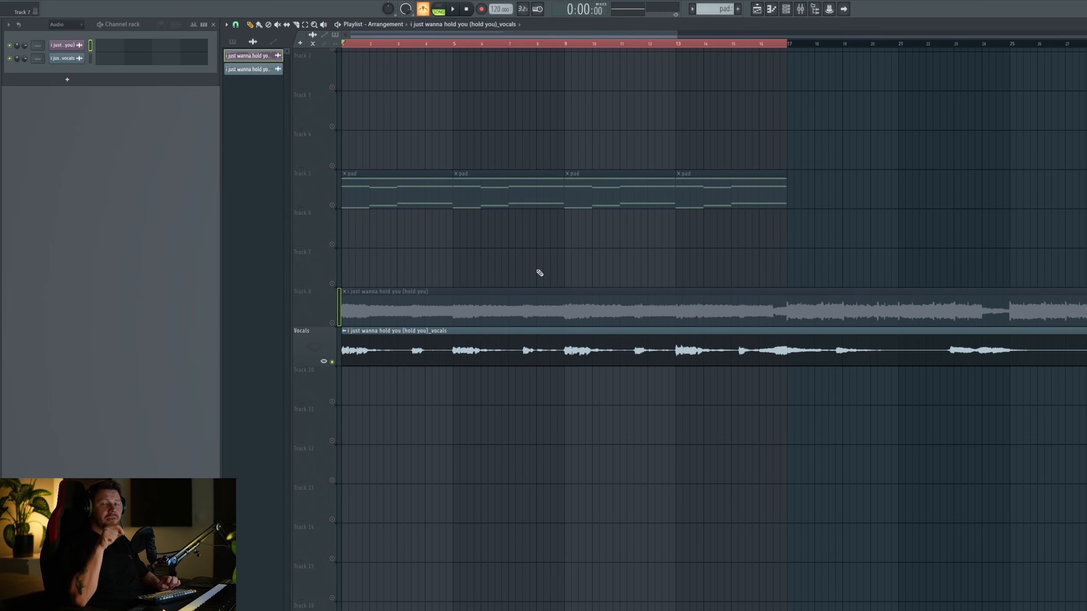
# - Play the extracted vocals together with the pad clips
pyautogui.press('space')
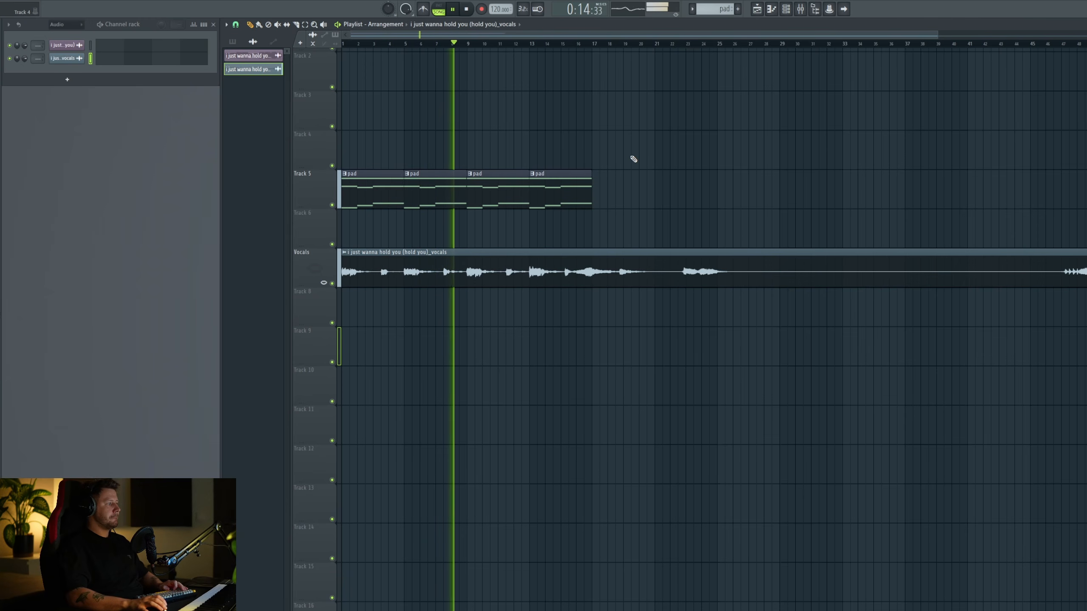
pyautogui.press('space')
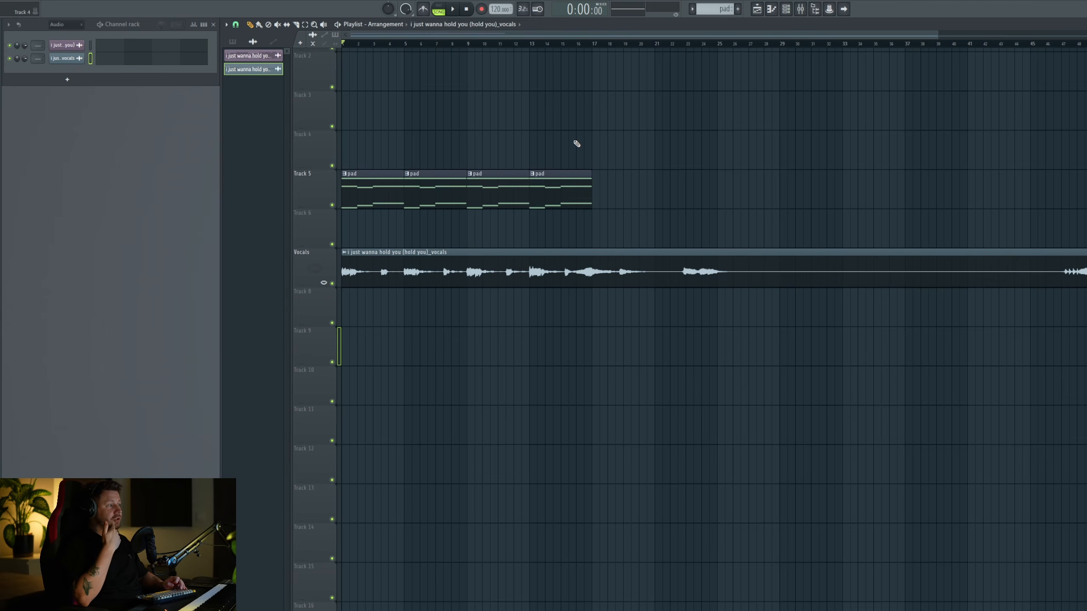
# - Delete the quiet vocal section just before bar 5 and move the bar 5 phrase to Track 8
pyautogui.press('pageup')
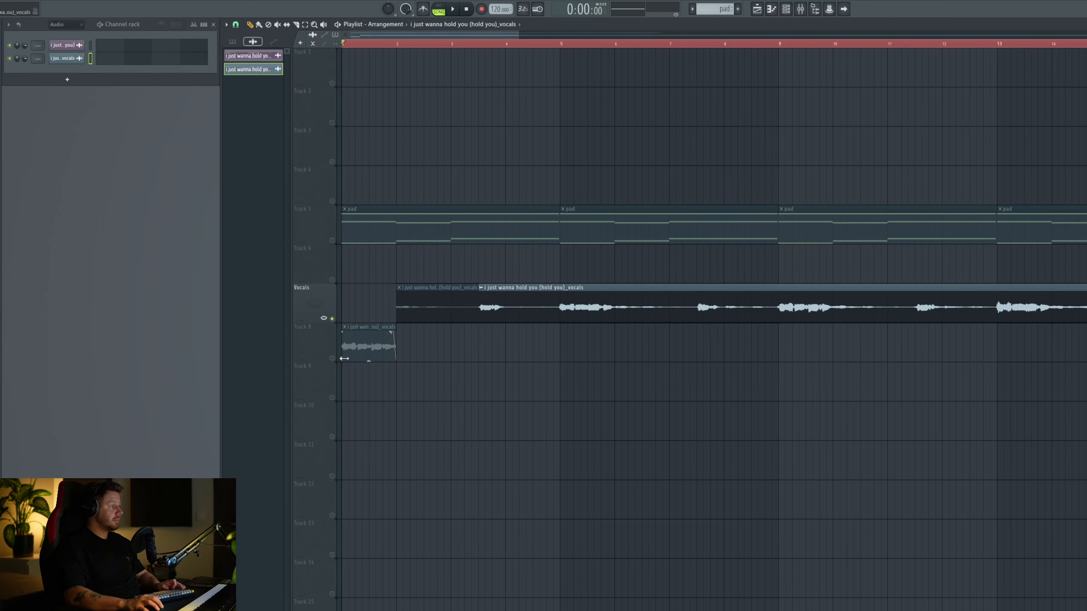
pyautogui.click(341, 355)
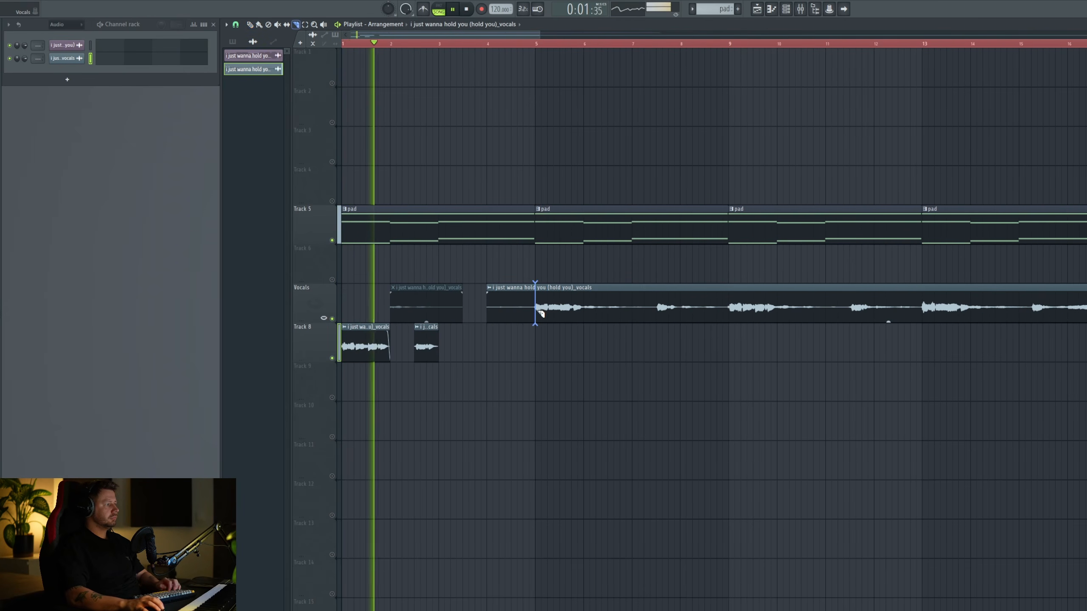
pyautogui.rightClick(519, 308)
pyautogui.press('c')
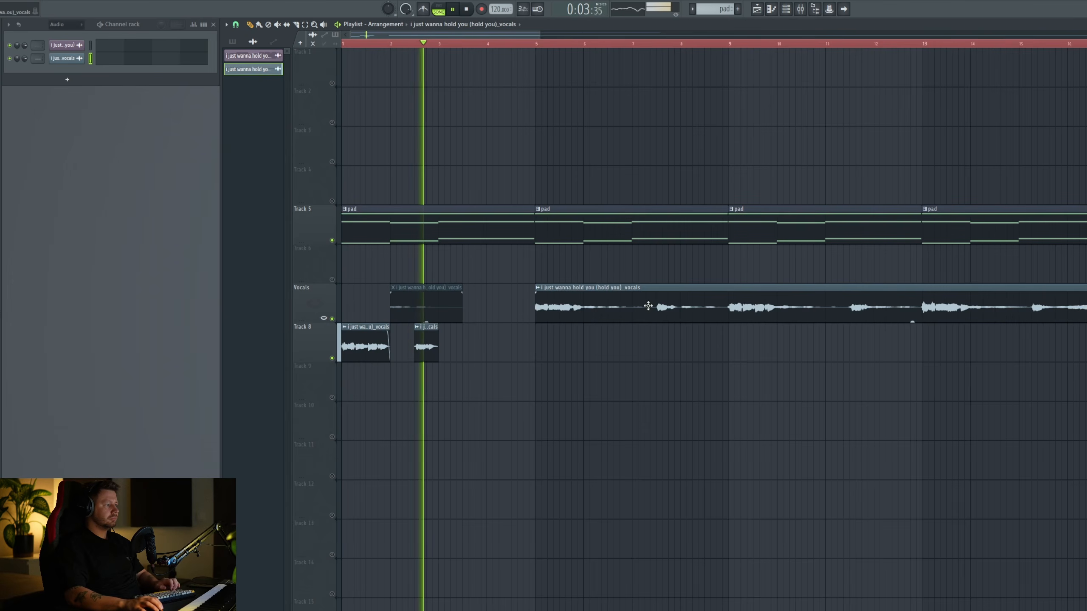
pyautogui.moveTo(583, 309); pyautogui.dragTo(583, 351)
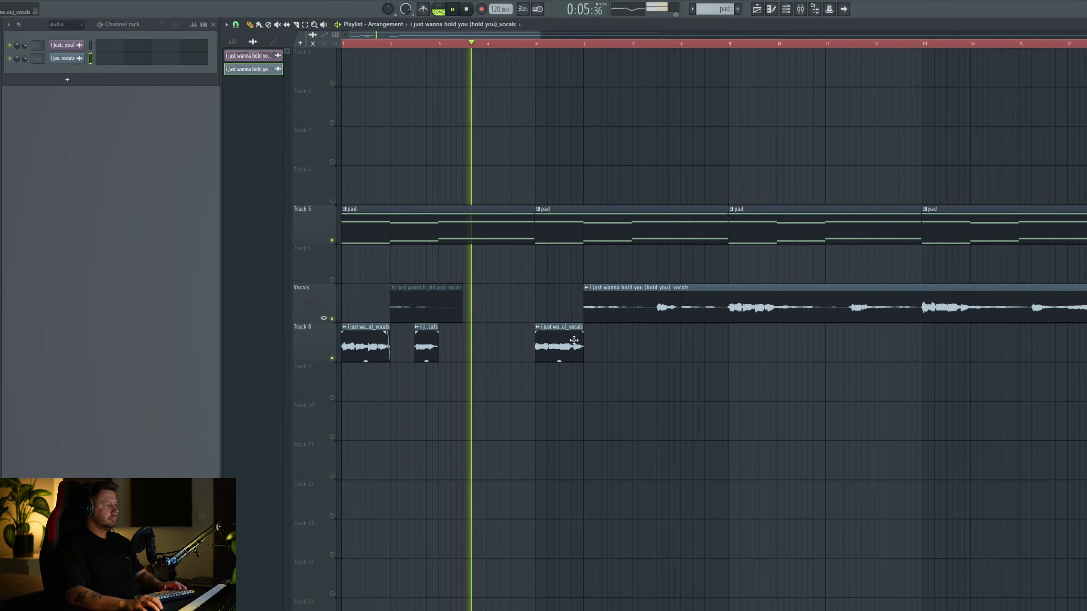
# - Slice out the vocal phrase between about bar 7.5 and bar 9, move it to Track 8 and delete the quiet sections
pyautogui.moveTo(656, 300); pyautogui.dragTo(657, 316)
pyautogui.rightClick(621, 307)
pyautogui.moveTo(729, 299); pyautogui.dragTo(728, 317)
pyautogui.moveTo(685, 304); pyautogui.dragTo(639, 349)
pyautogui.press('c')
pyautogui.rightClick(655, 346)
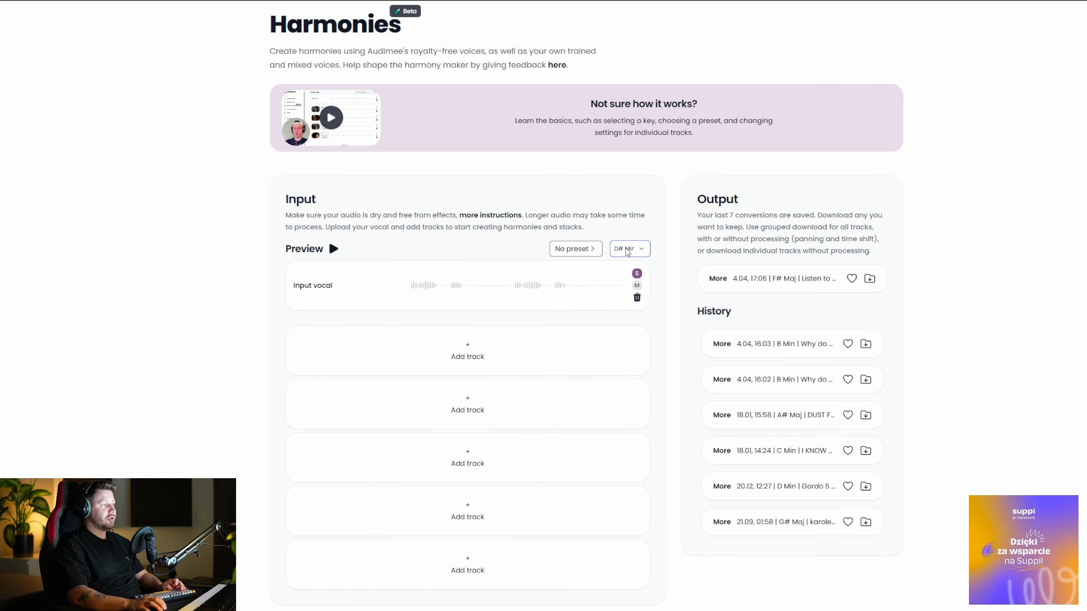
# - In Audimee Harmonies, apply the Female Hyperpop Stack preset to the input vocal
pyautogui.click(563, 249)
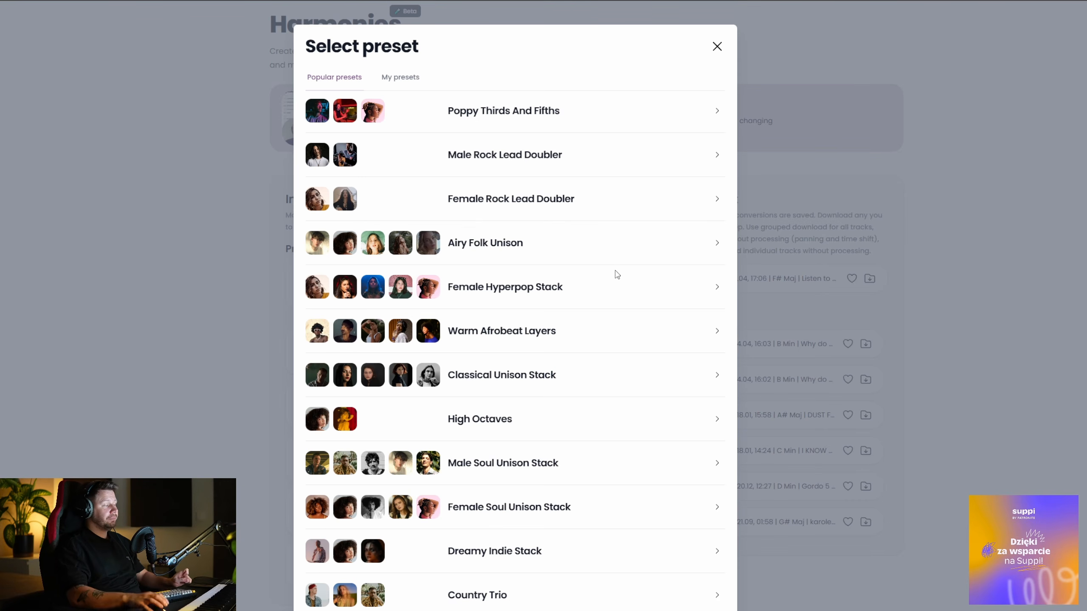
pyautogui.press('Escape')
pyautogui.scroll(-1, 335, 205)
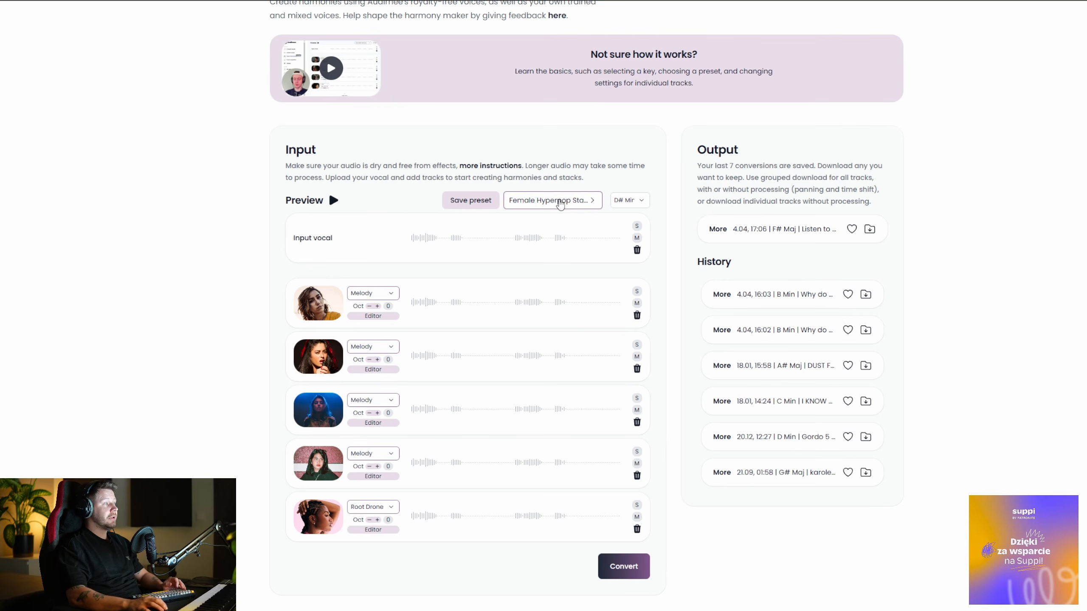
# - Switch the harmony preset to Male Lead Doubler and open the second voice track's editor
pyautogui.click(556, 200)
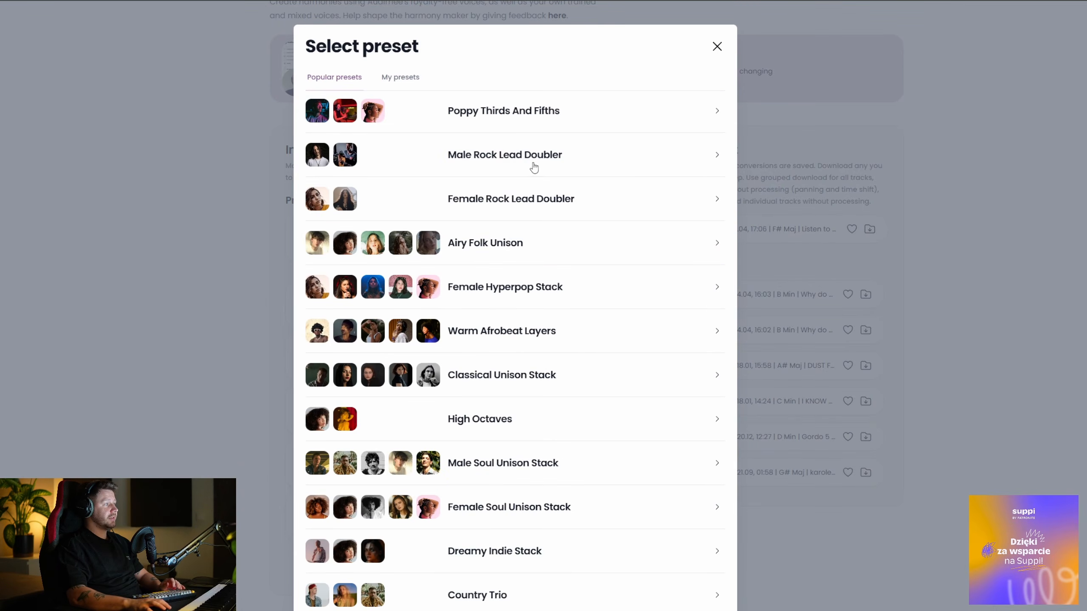
pyautogui.press('Escape')
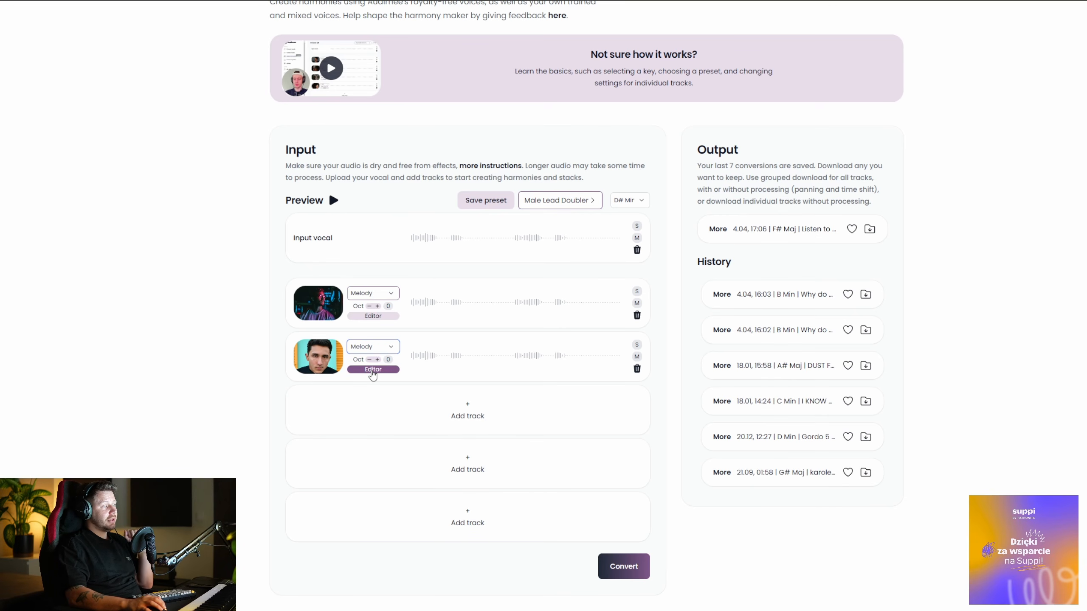
pyautogui.click(387, 372)
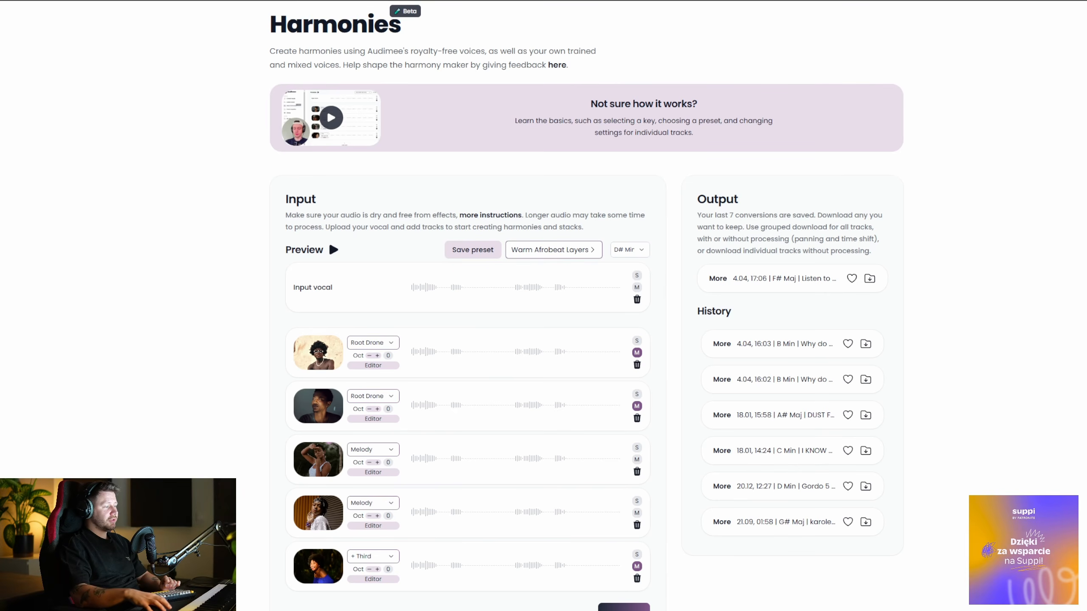
# - Adjust one of the lower voice tracks in the Warm Afrobeat Layers harmony stack for the input vocal
pyautogui.scroll(-2, 636, 530)
pyautogui.click(636, 529)
pyautogui.scroll(1, 758, 257)
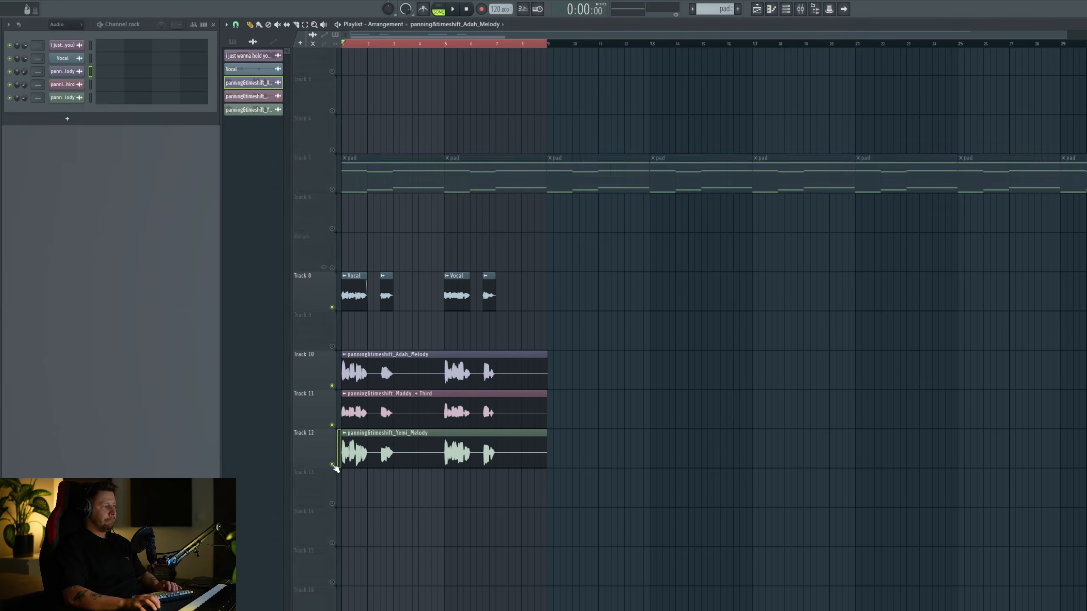
# - In FL Studio, audition the imported harmonies and set up Comeback Kid with the Stereo Space Delay preset on the Vocal mixer track
pyautogui.press('space')
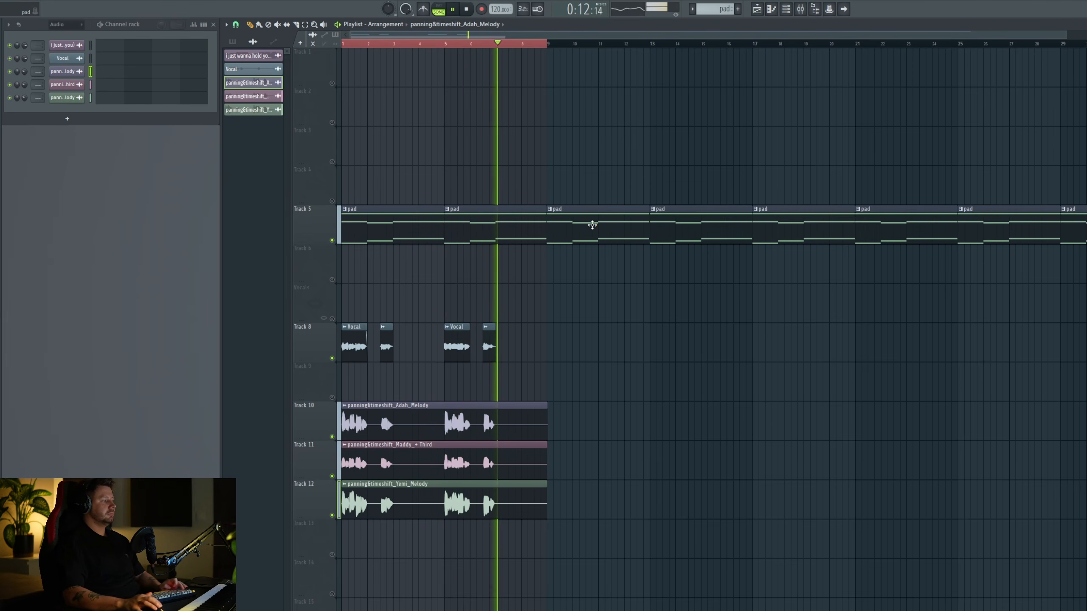
pyautogui.press('space')
pyautogui.press('F9')
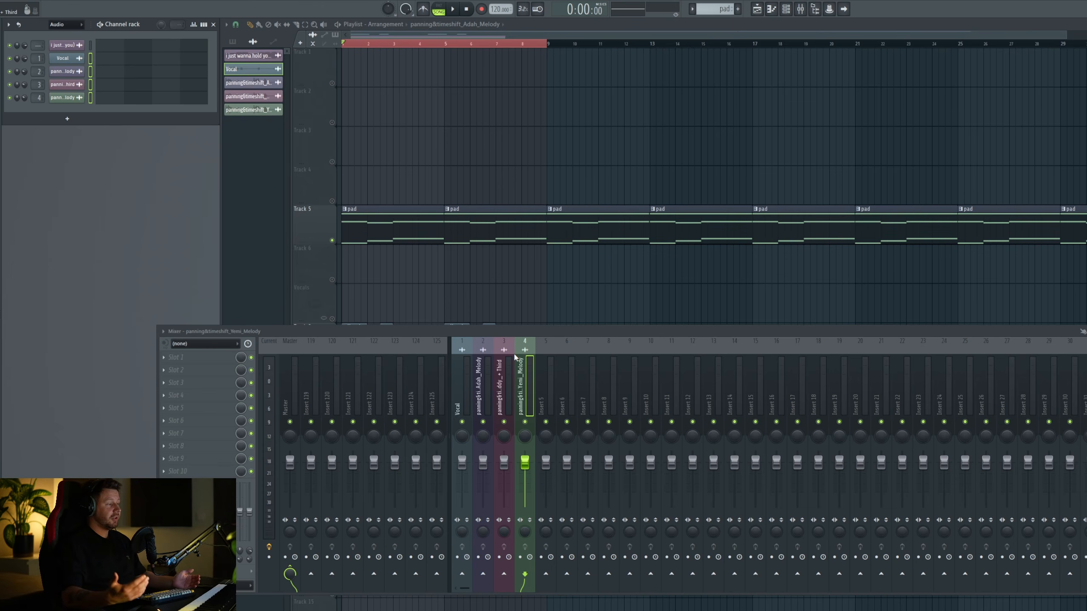
pyautogui.click(458, 432)
pyautogui.press('space')
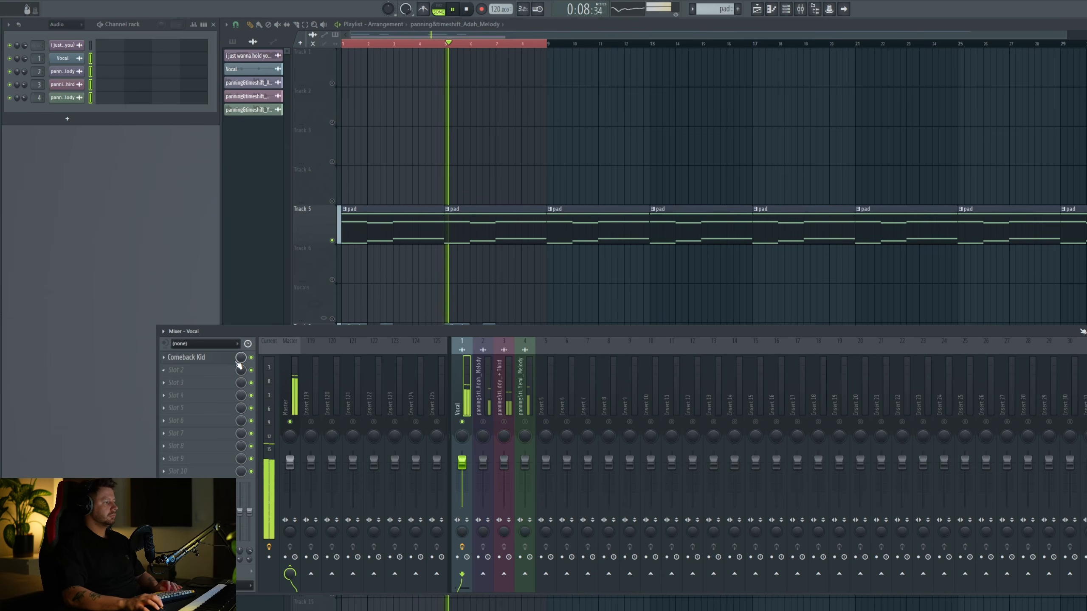
pyautogui.click(221, 362)
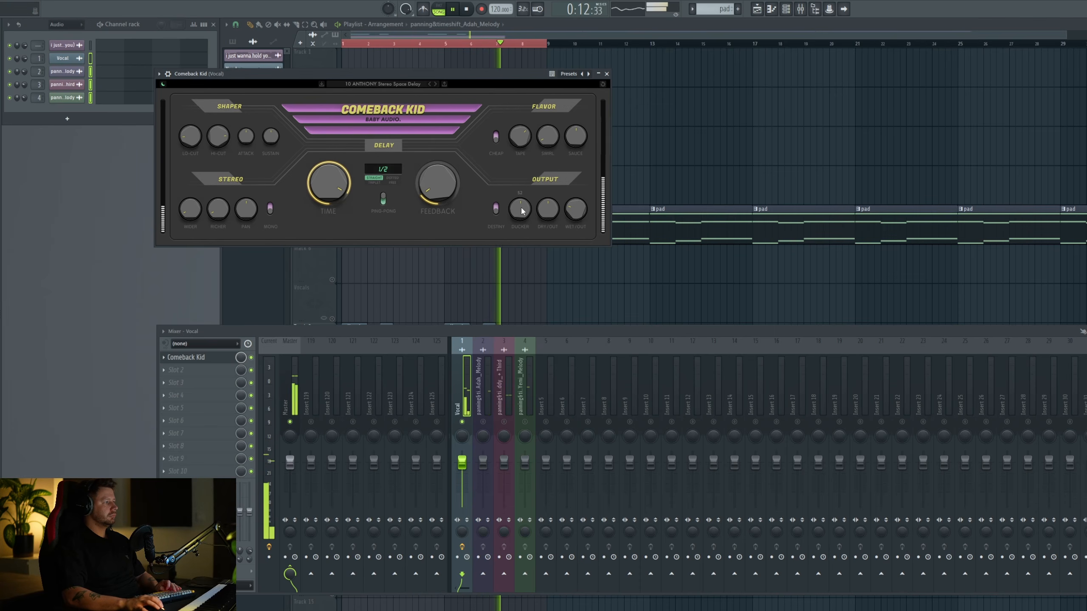
pyautogui.click(606, 73)
pyautogui.press('space')
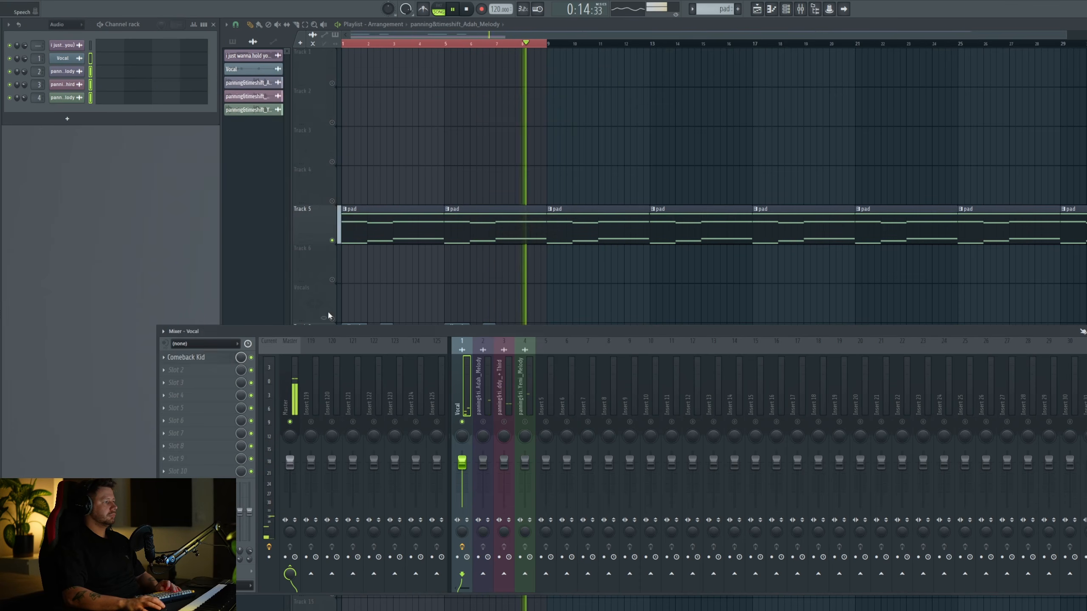
# - Route the three harmony mixer tracks to the vocal back insert and lengthen its KSHMR Reverb, using the Background Vocals preset
pyautogui.moveTo(530, 396); pyautogui.dragTo(493, 394)
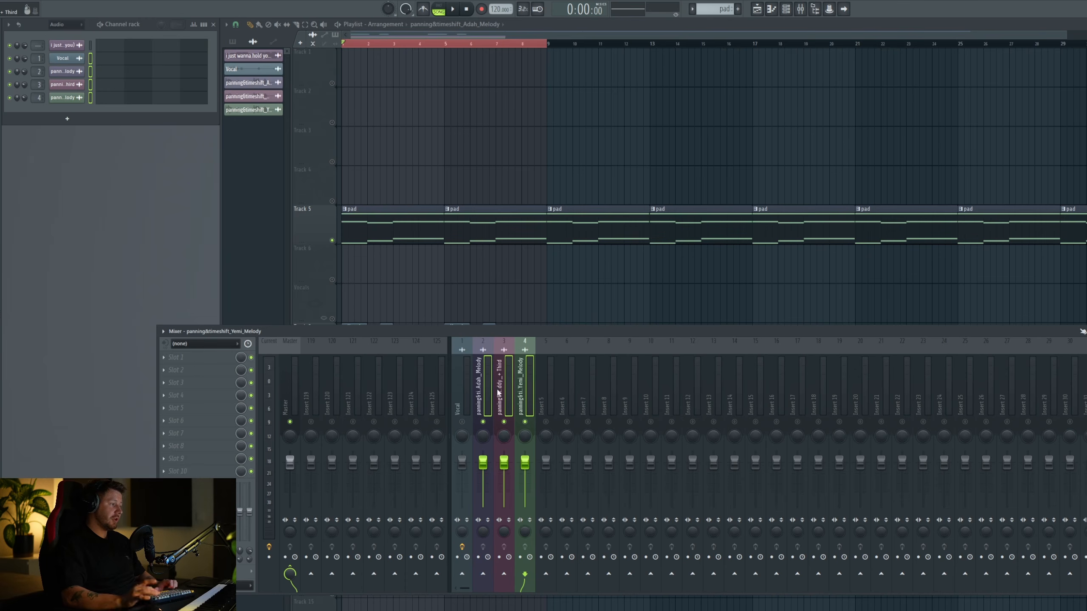
pyautogui.click(546, 573)
pyautogui.click(549, 411)
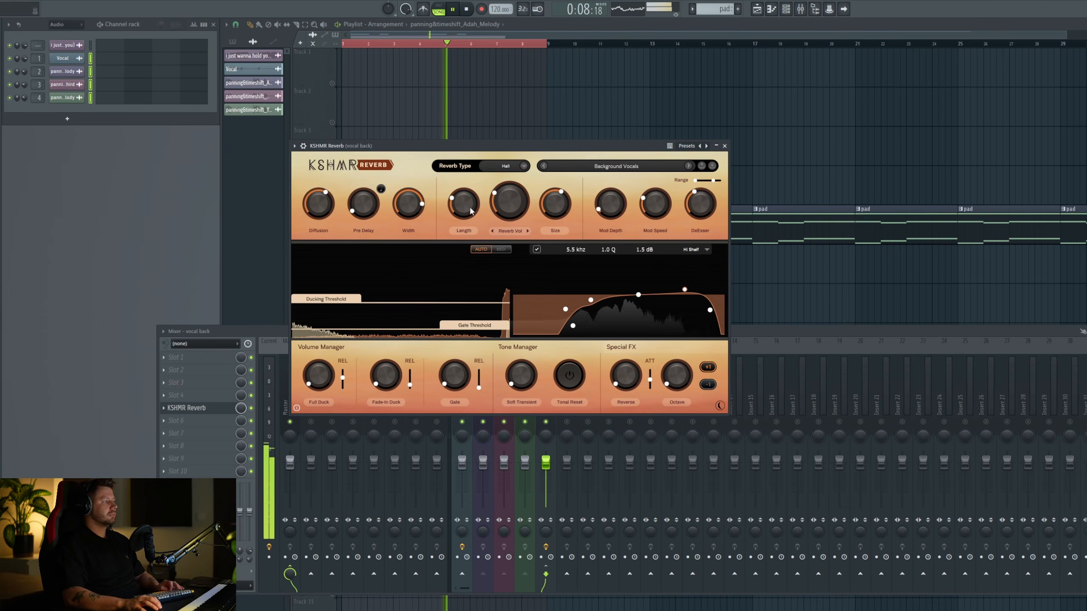
pyautogui.moveTo(471, 210); pyautogui.dragTo(464, 197)
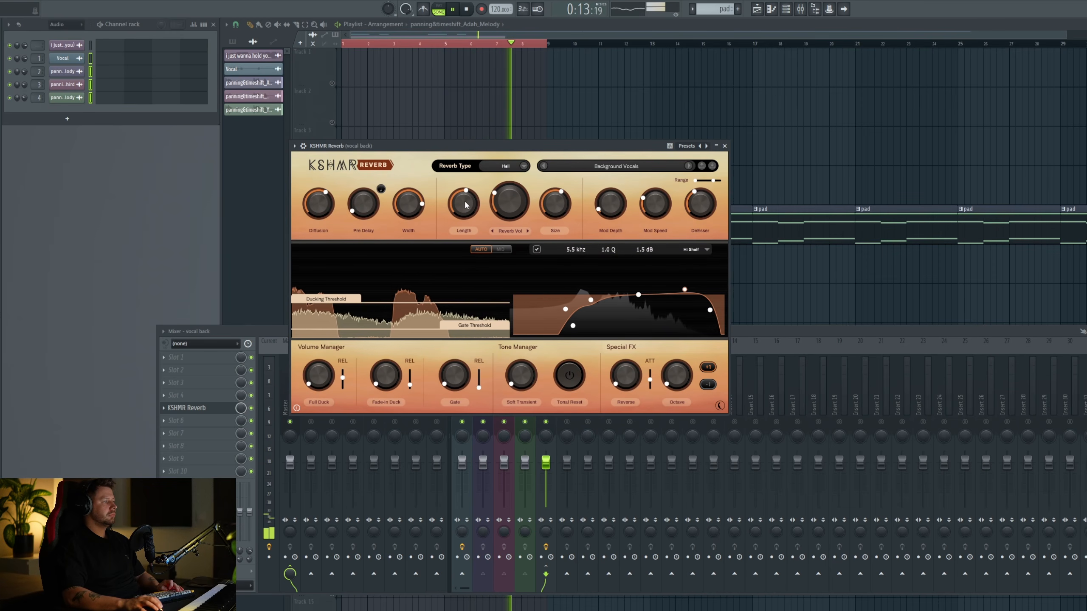
pyautogui.click(725, 146)
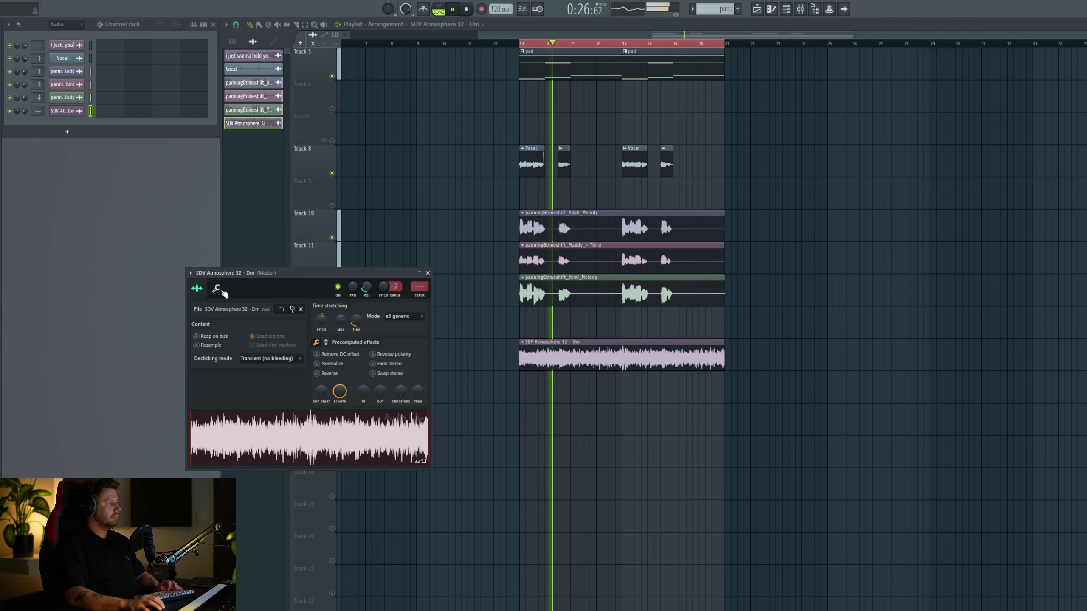
# - Open the detailed settings of the SDV Atmosphere 32 - Dm clip and shift the pitch of the SDV Atmosphere 19 - C# clip
pyautogui.click(216, 288)
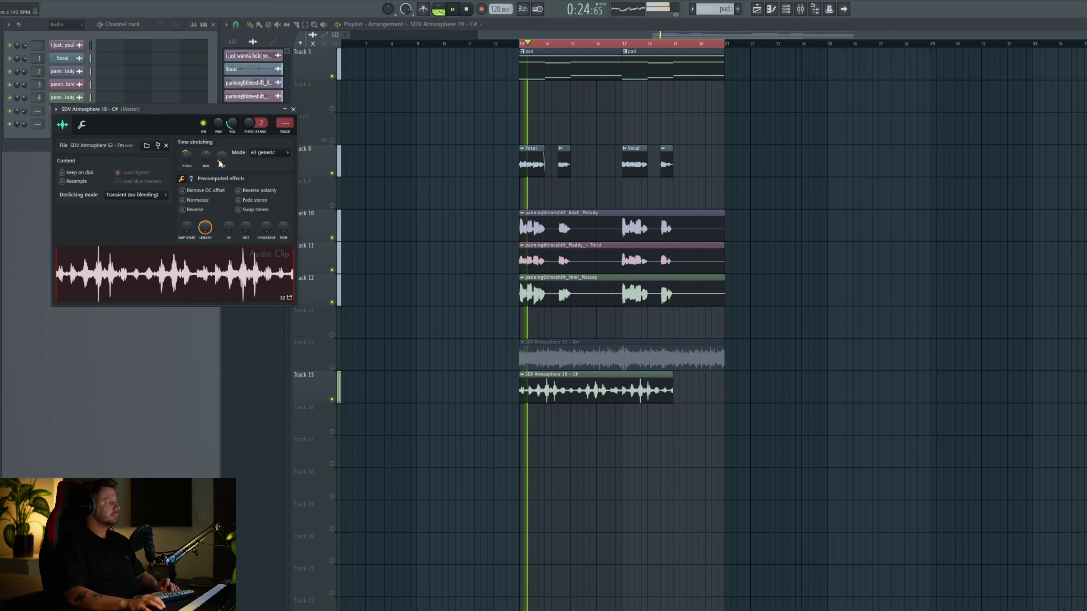
pyautogui.moveTo(186, 156); pyautogui.dragTo(190, 161)
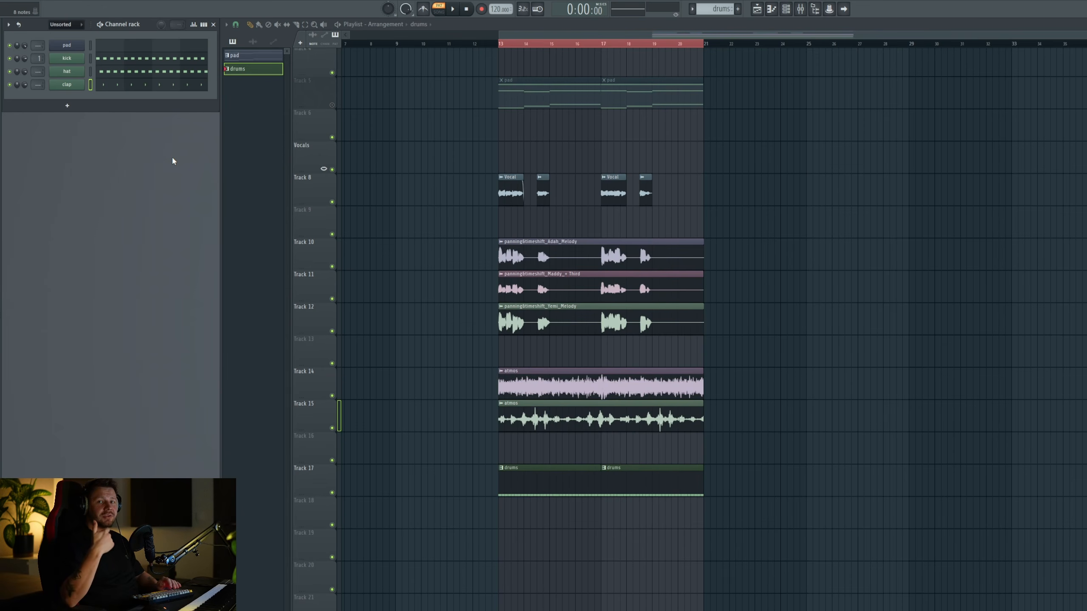
# - Play the drums, then paint repeated D#5 notes for the bass pattern from bar 3 to bar 5
pyautogui.press('space')
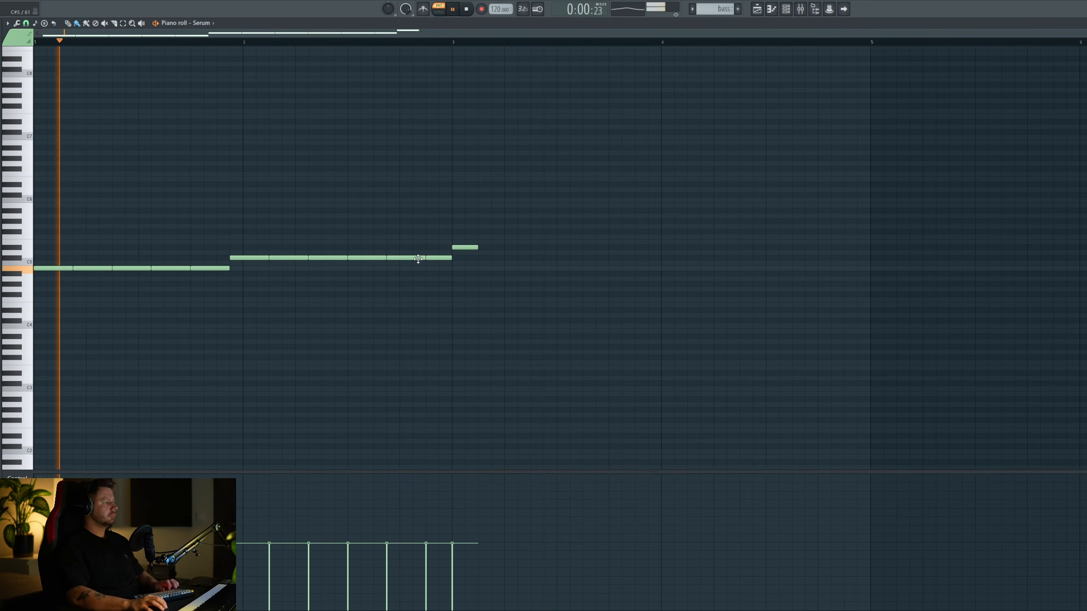
pyautogui.moveTo(478, 247)
pyautogui.mouseDown()
pyautogui.moveTo(453, 247)
pyautogui.moveTo(892, 245)
pyautogui.moveTo(853, 248)
pyautogui.moveTo(873, 247)
pyautogui.mouseUp()
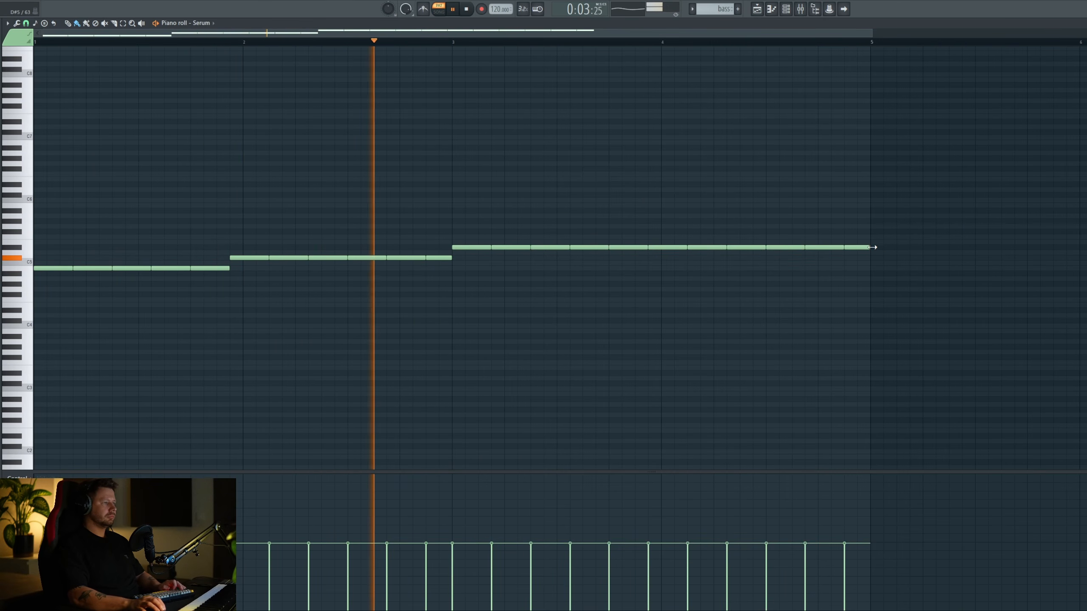
pyautogui.press('F7')
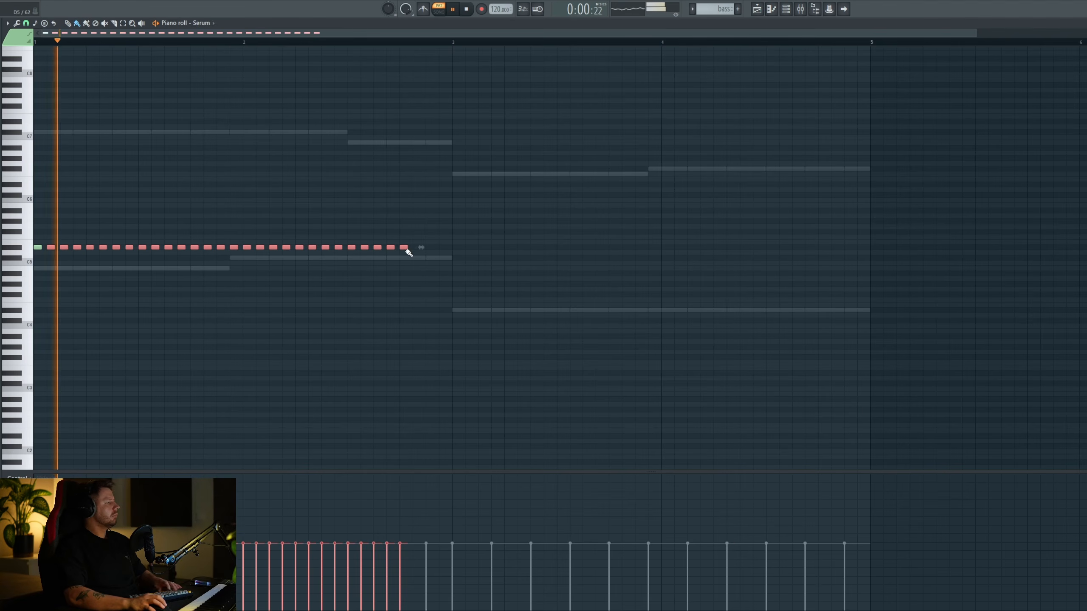
# - Continue the row of short D#5 arp notes up to bar 5 and close the Serum window
pyautogui.moveTo(407, 250); pyautogui.dragTo(861, 250)
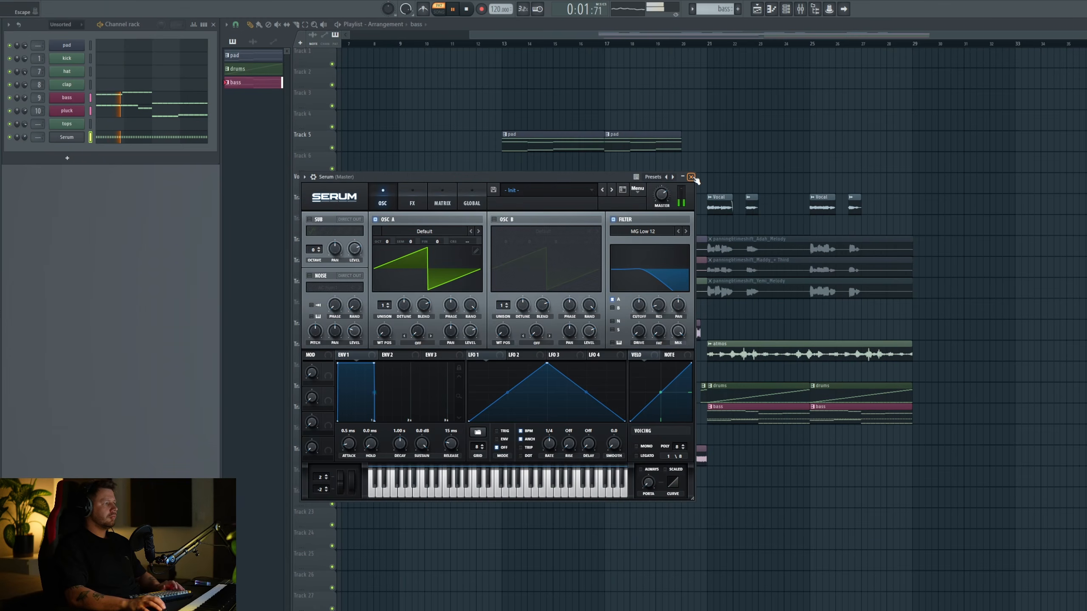
pyautogui.click(691, 176)
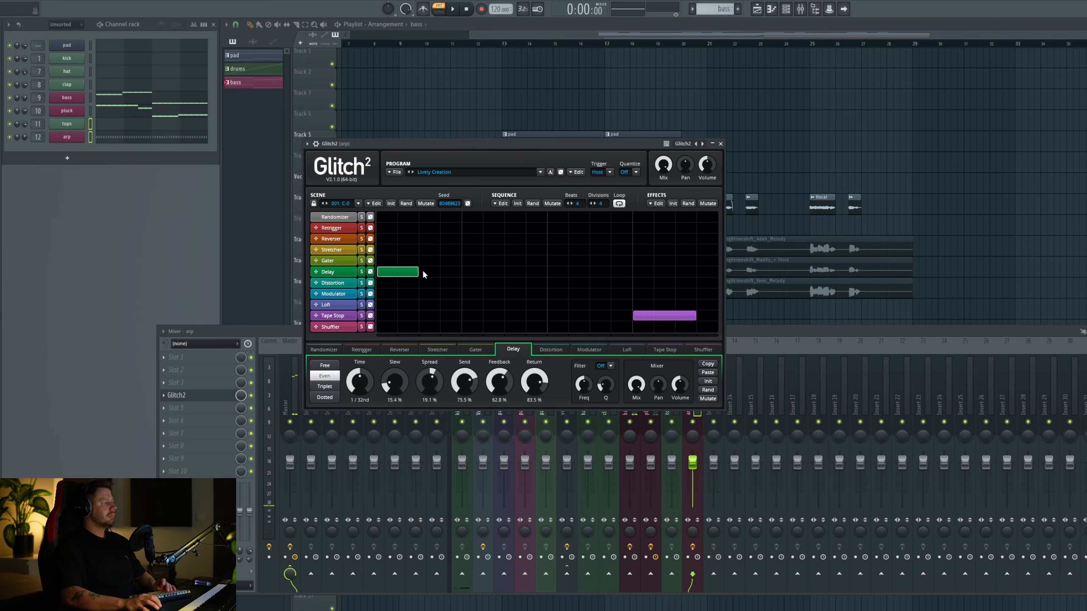
# - Paint a Delay block just before the Tape Stop block in the arp's Glitch2 sequence and play the result
pyautogui.moveTo(530, 274); pyautogui.dragTo(632, 275)
pyautogui.press('space')
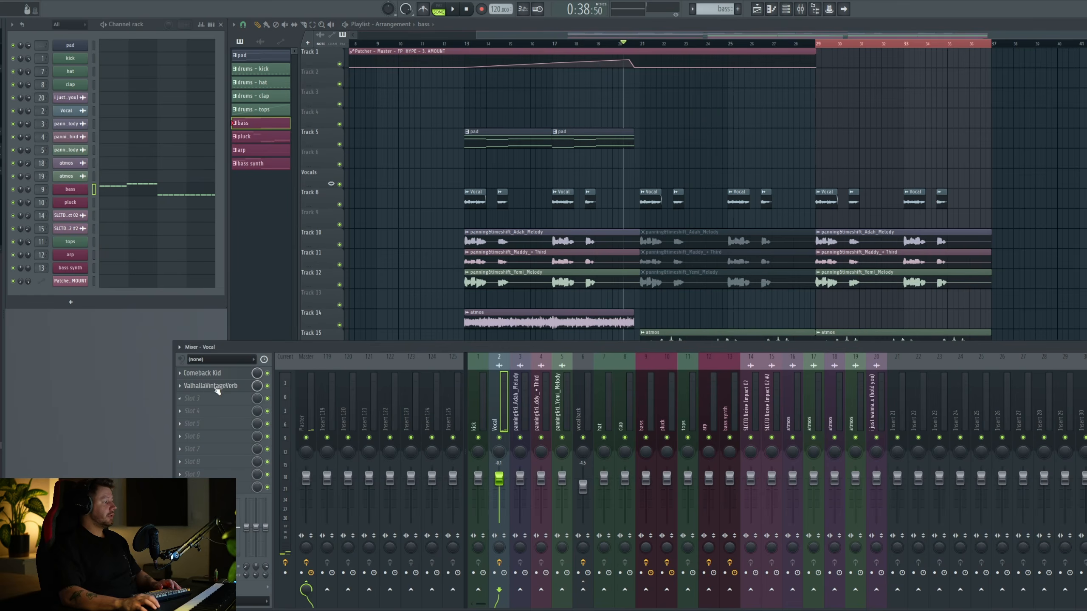
# - Open the Comeback Kid delay on the Vocal mixer track and open the arp channel
pyautogui.click(202, 373)
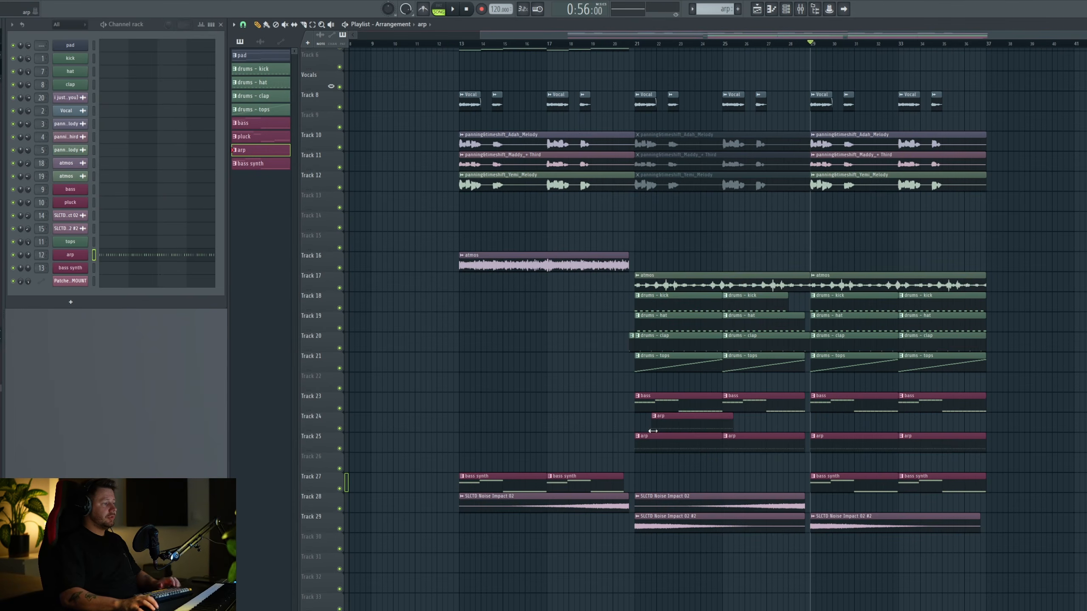
pyautogui.click(75, 256)
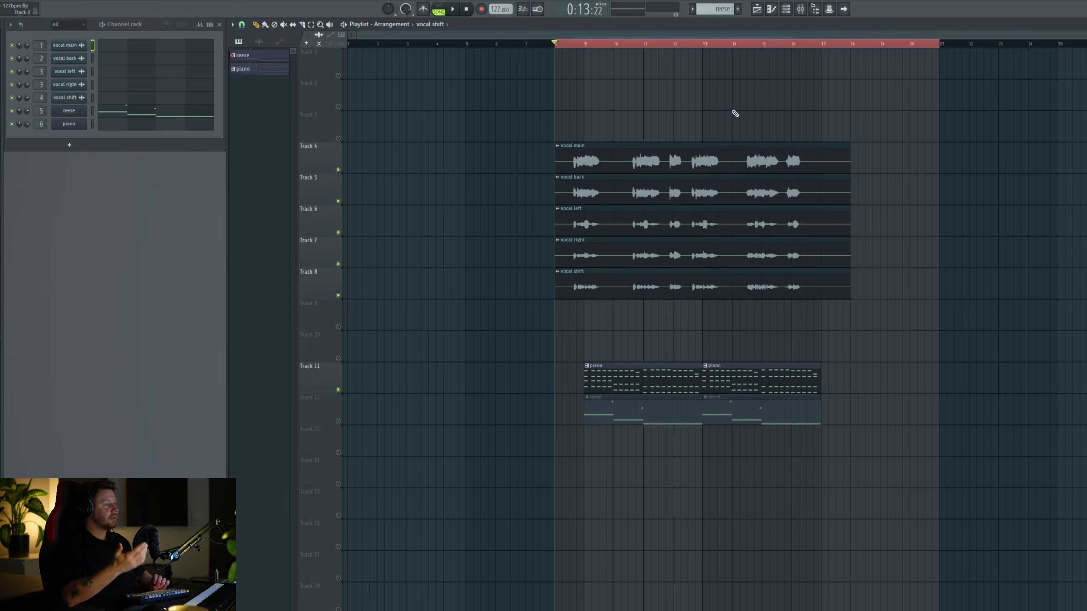
# - Play the vocal main, back, left, right and shift layers together with the piano in the 127 BPM project
pyautogui.press('space')
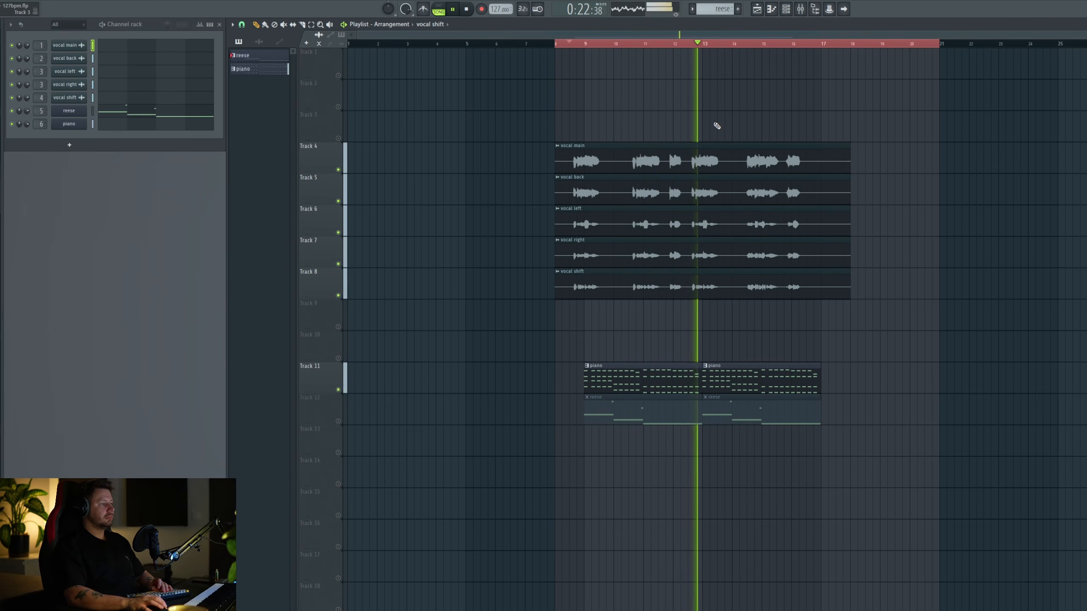
pyautogui.press('space')
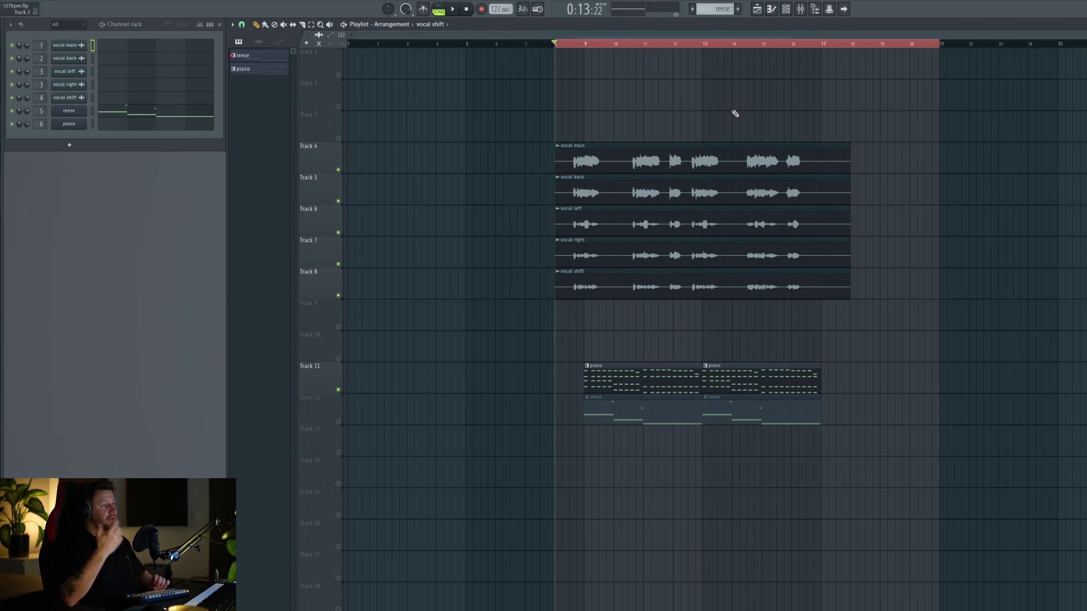